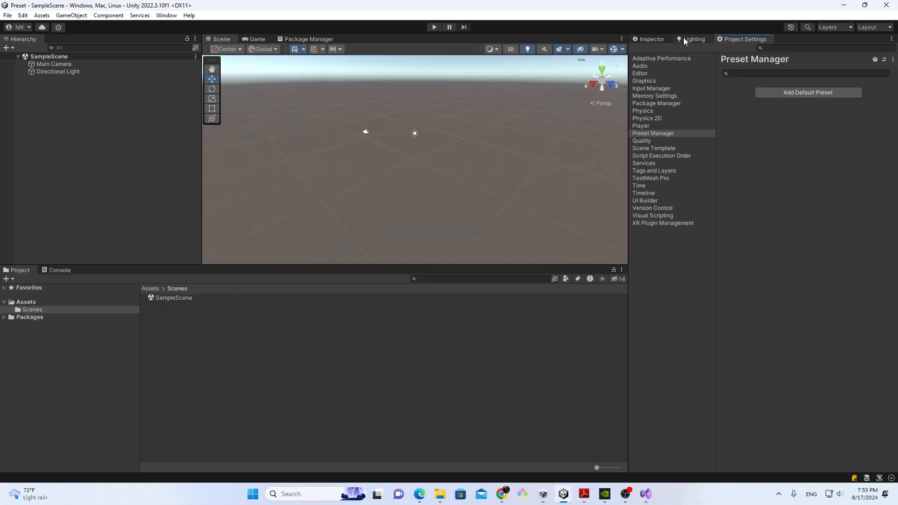
Step: Replace the project settings view with the Inspector so object properties can be edited
click(683, 38)
click(651, 40)
click(762, 41)
click(651, 39)
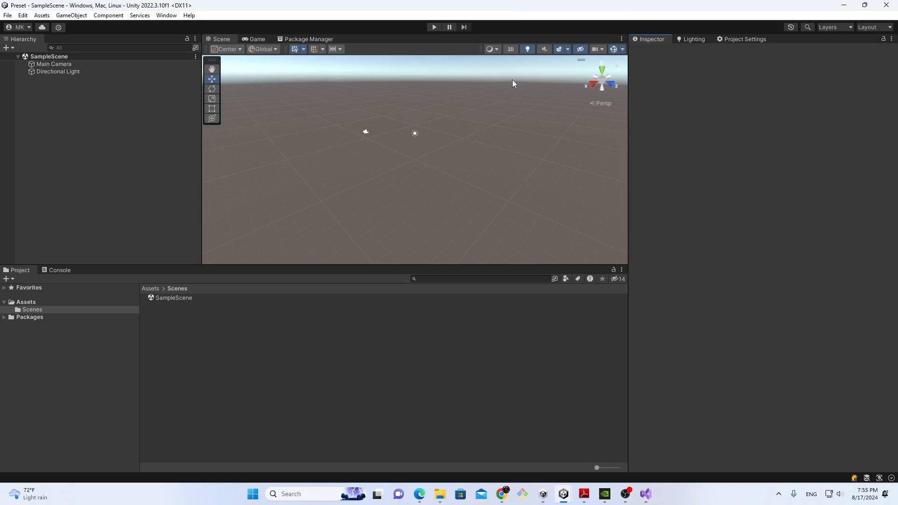
Step: Add a second directional light to the scene with its default name and select it
right_click(51, 101)
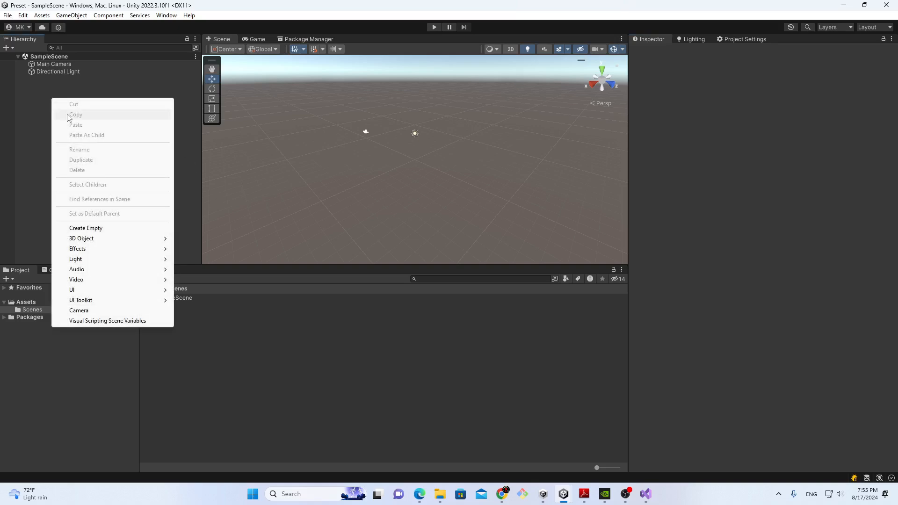
mouse_move(103, 261)
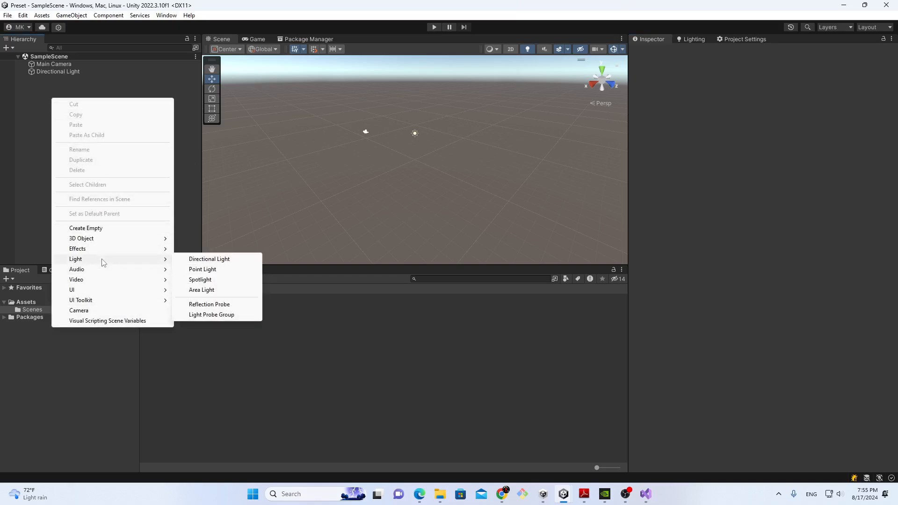
click(194, 259)
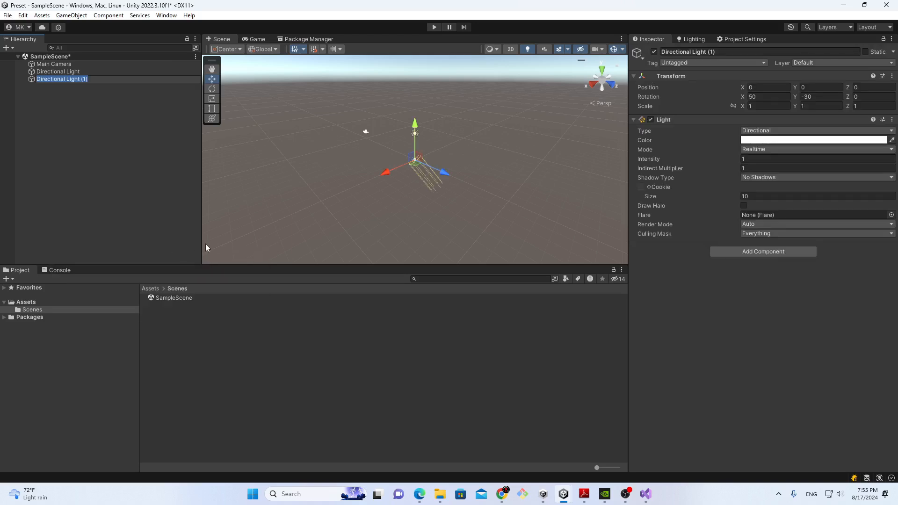
click(163, 152)
click(32, 79)
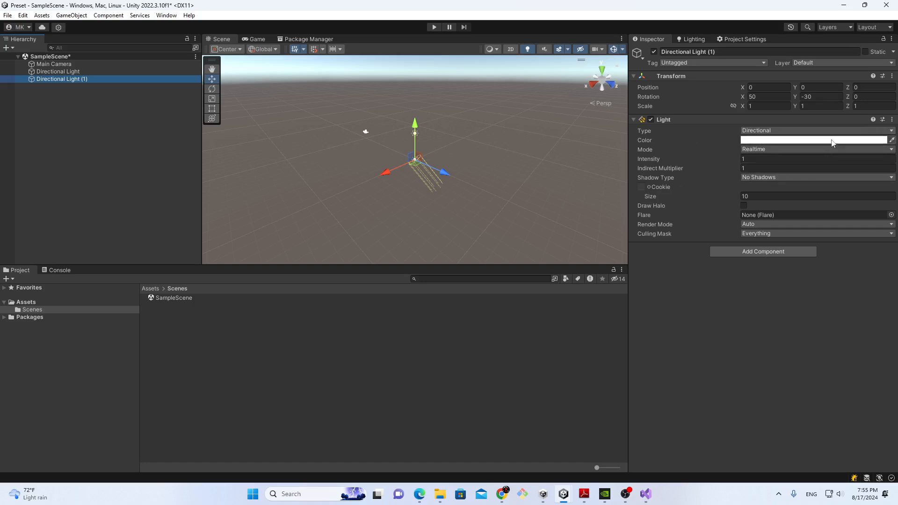
click(882, 120)
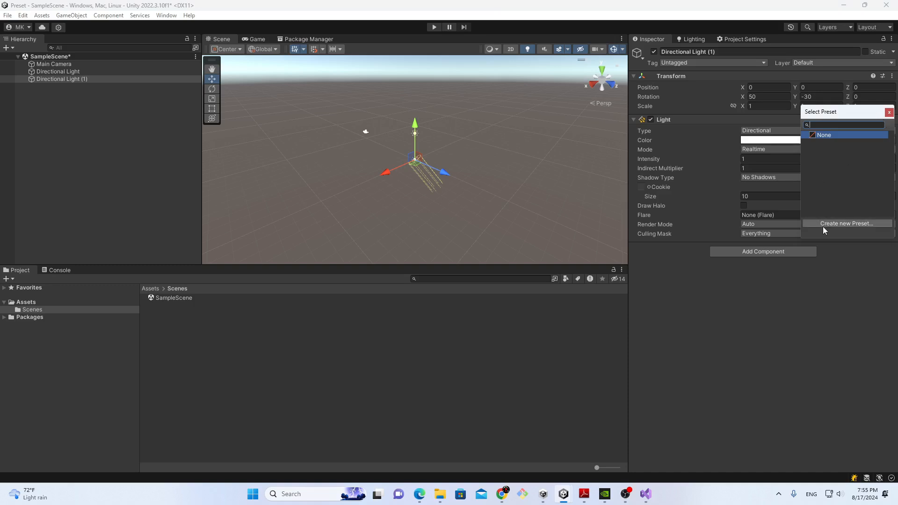
click(826, 223)
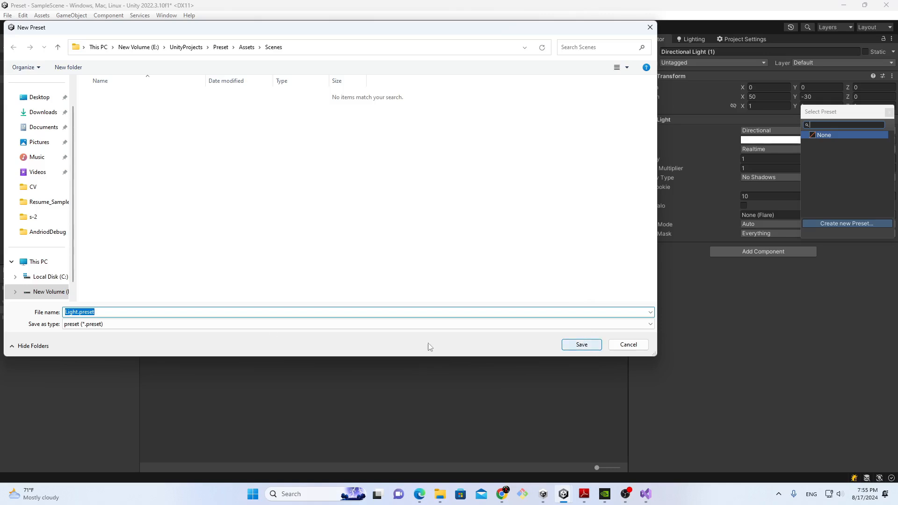
click(577, 346)
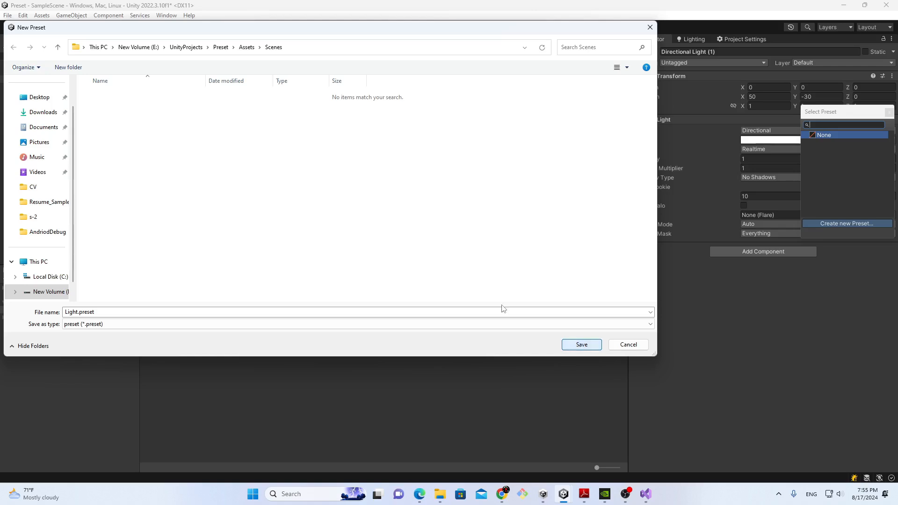
click(650, 28)
Step: Set the new directional light's color to red (EA0A0A) and its intensity to 100
click(773, 140)
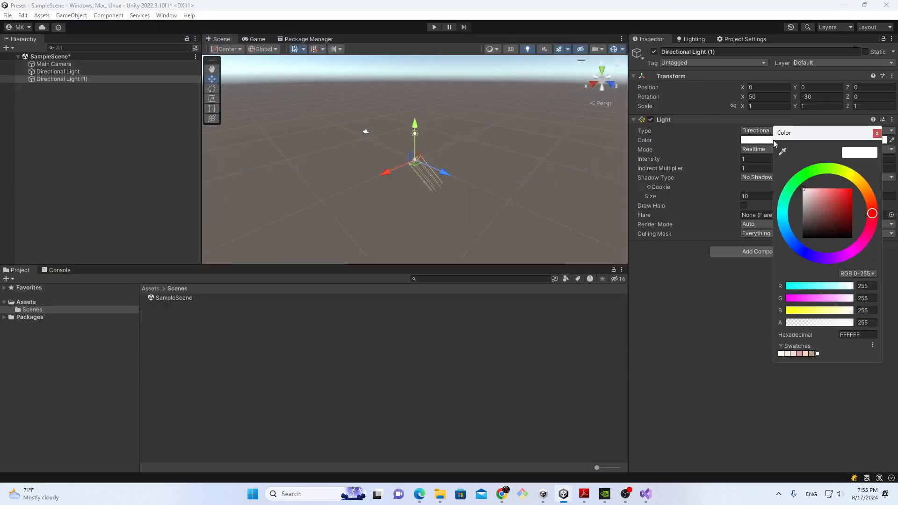
drag(821, 192, 851, 187)
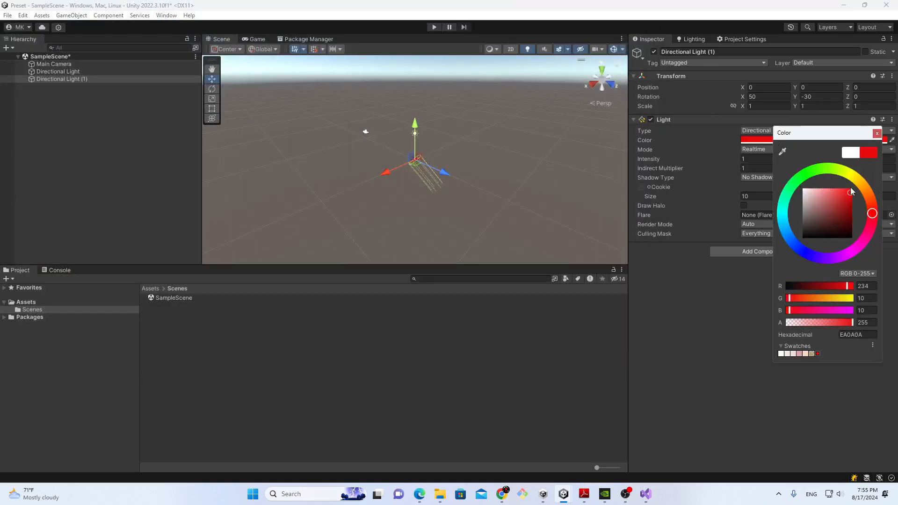
click(877, 133)
click(751, 160)
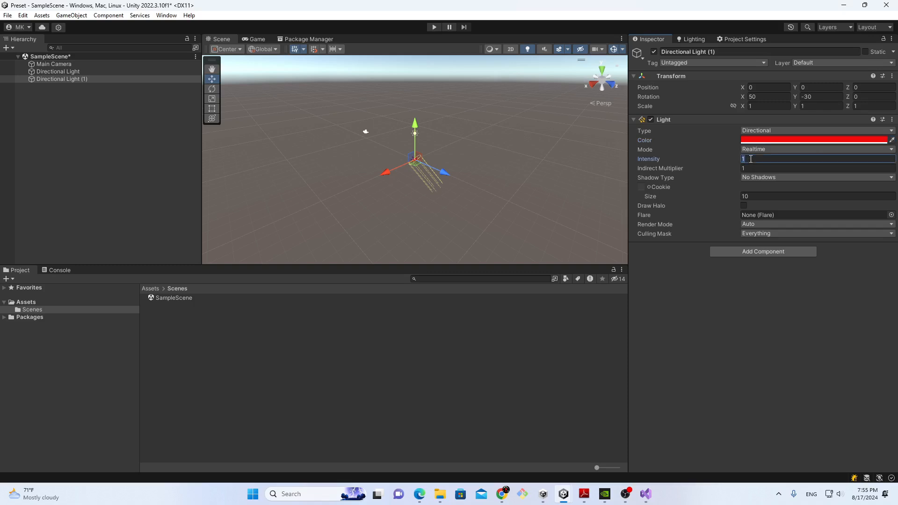
text(100)
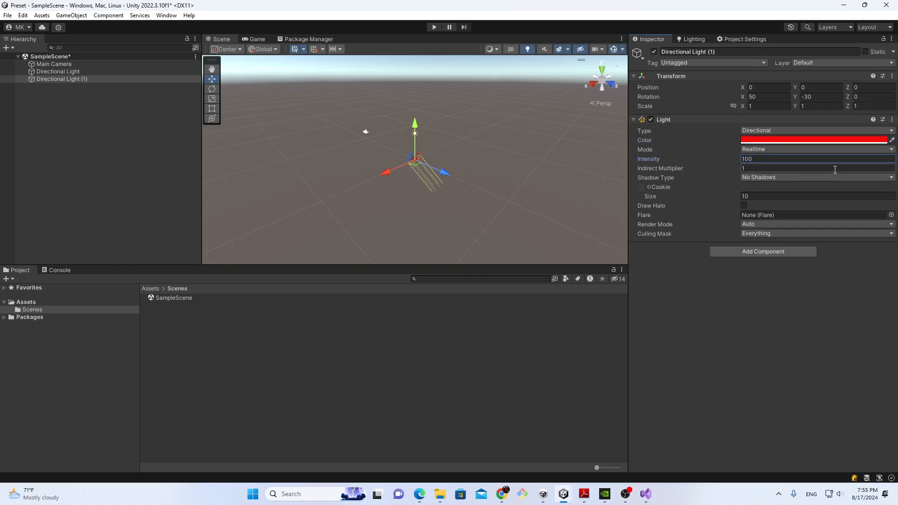
Step: Save the Light component's settings as a new preset named Light.preset in the Scenes folder
click(883, 120)
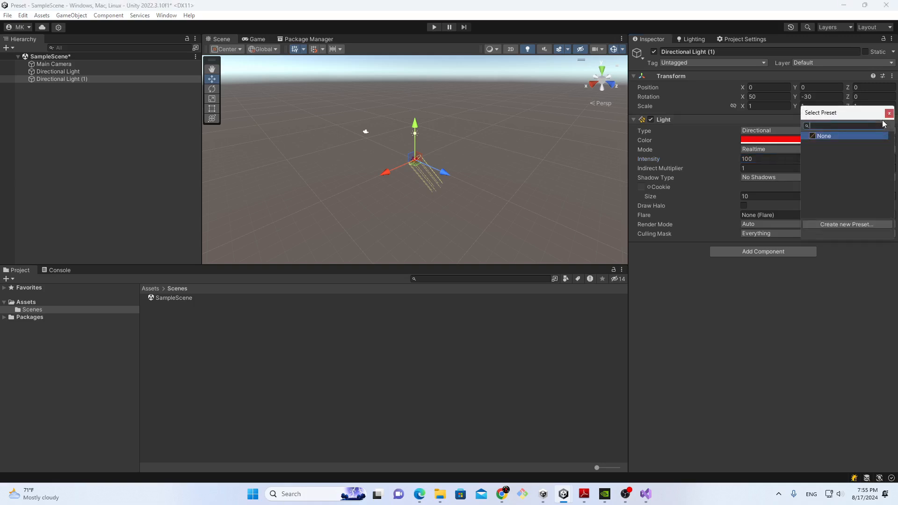
click(846, 223)
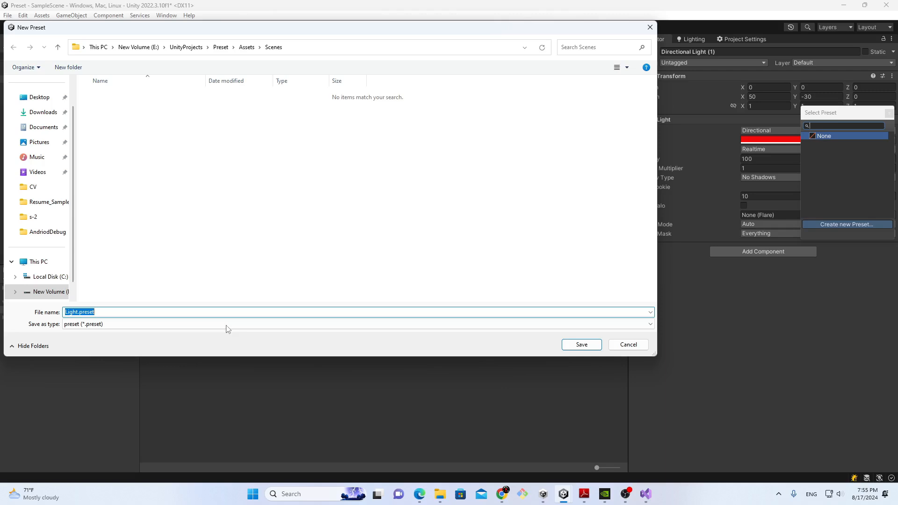
click(576, 342)
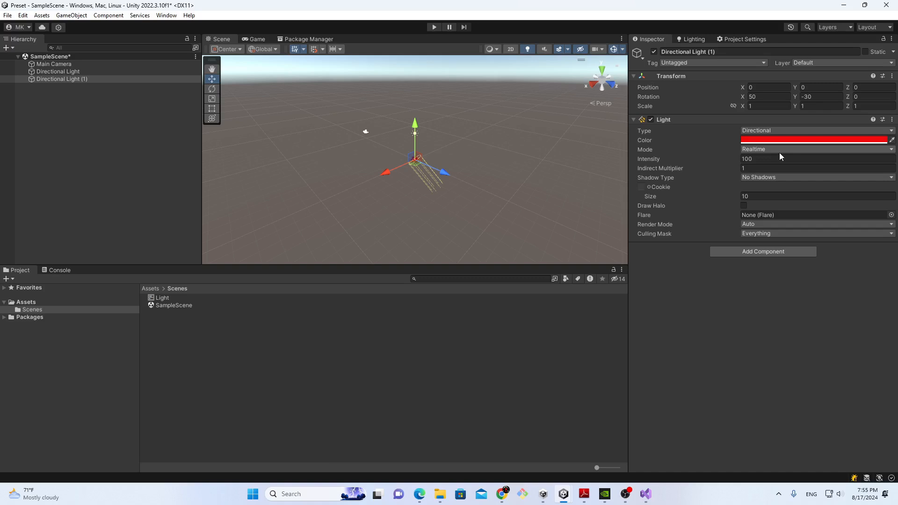
Step: Set the new directional light's color to a pale pink (EADEDE) and its intensity to 1
click(795, 140)
click(812, 192)
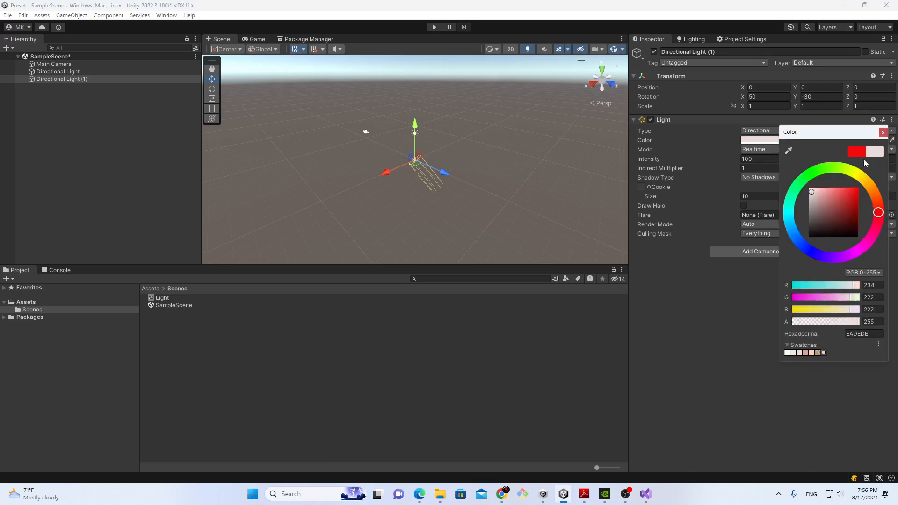
click(883, 132)
click(780, 158)
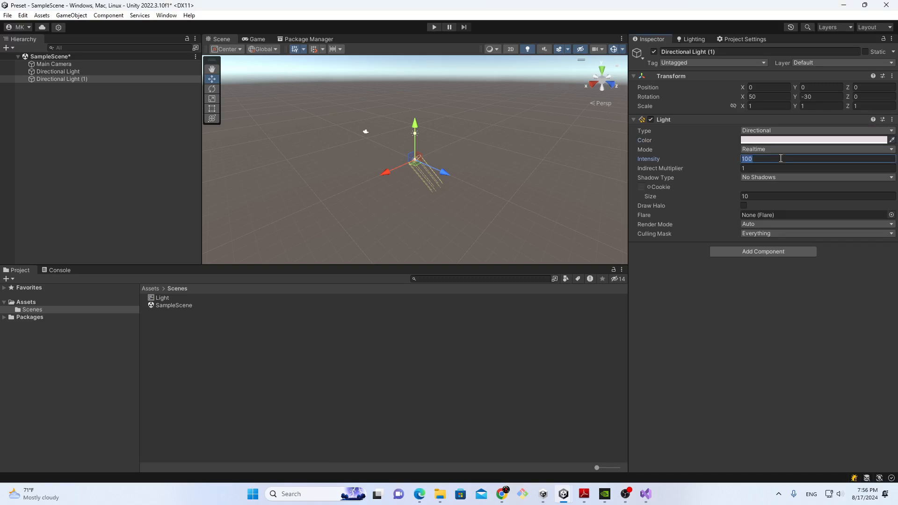
text(41)
key(BackSpace)
key(BackSpace)
text(1)
Step: Apply the saved Light preset to the Light component of the new directional light
click(882, 119)
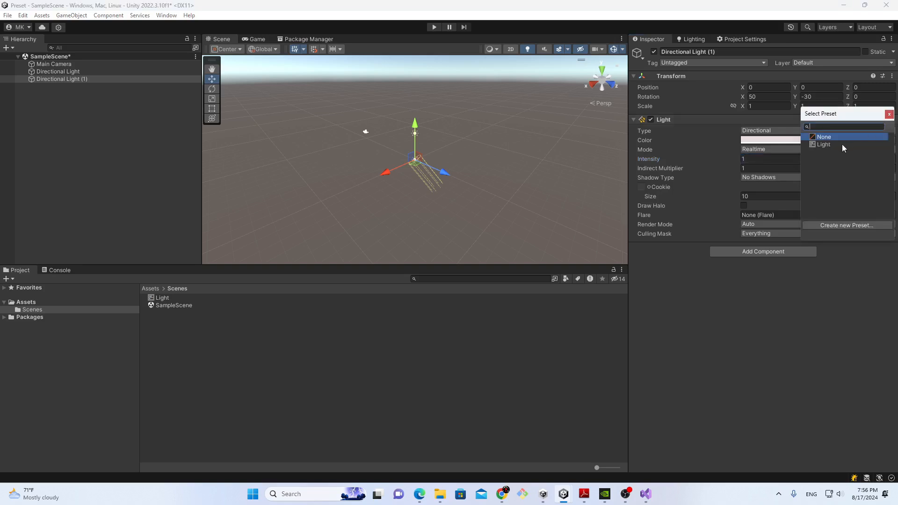
double_click(827, 144)
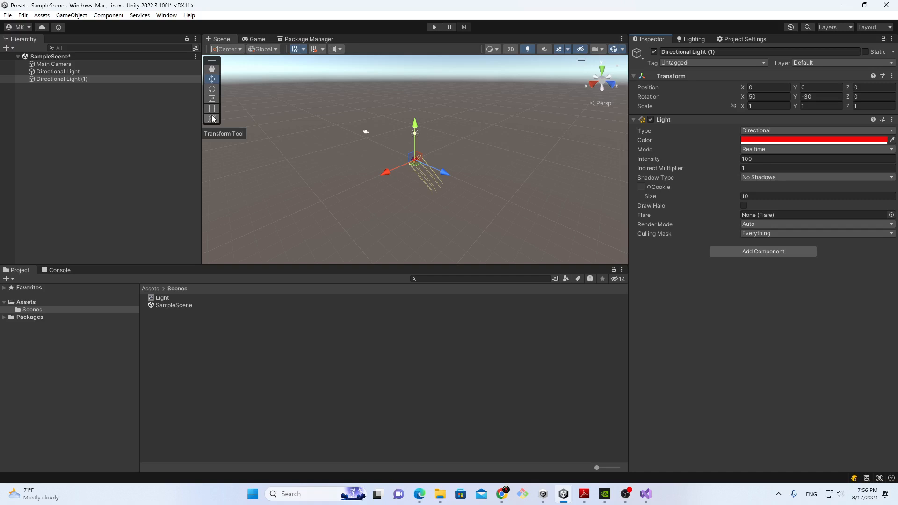
Step: Create a game object directly from the Light preset in the scene hierarchy, and delete it again
click(161, 300)
drag(161, 303, 136, 173)
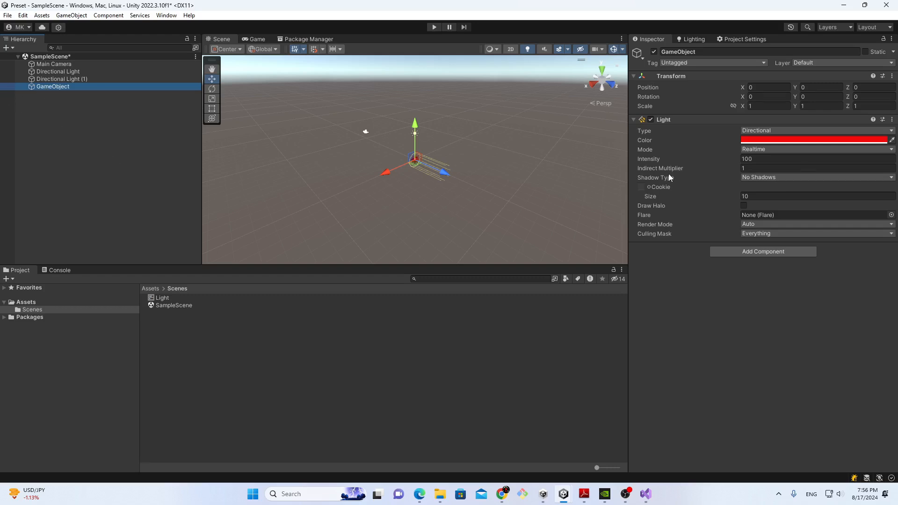
click(6, 162)
click(58, 88)
key(Delete)
Step: Create an empty game object and add a Light component to it from the Light preset
right_click(71, 111)
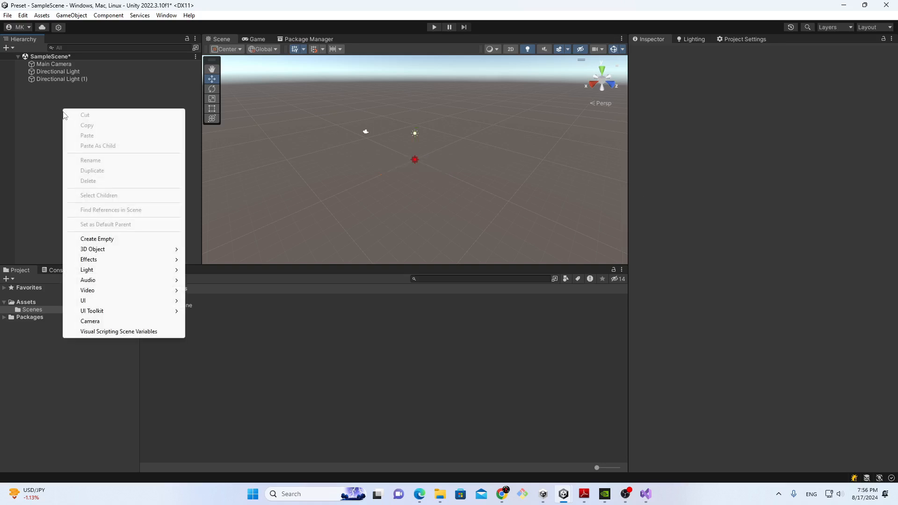
click(101, 237)
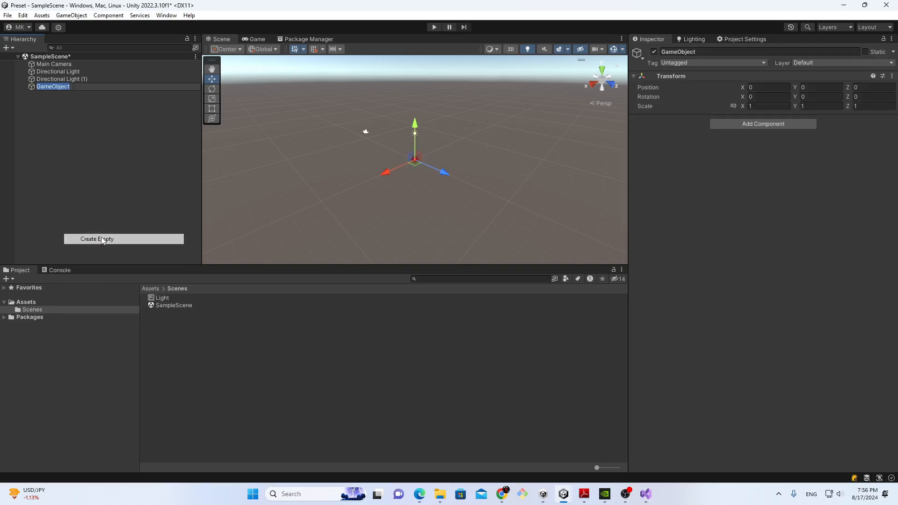
click(81, 194)
click(53, 87)
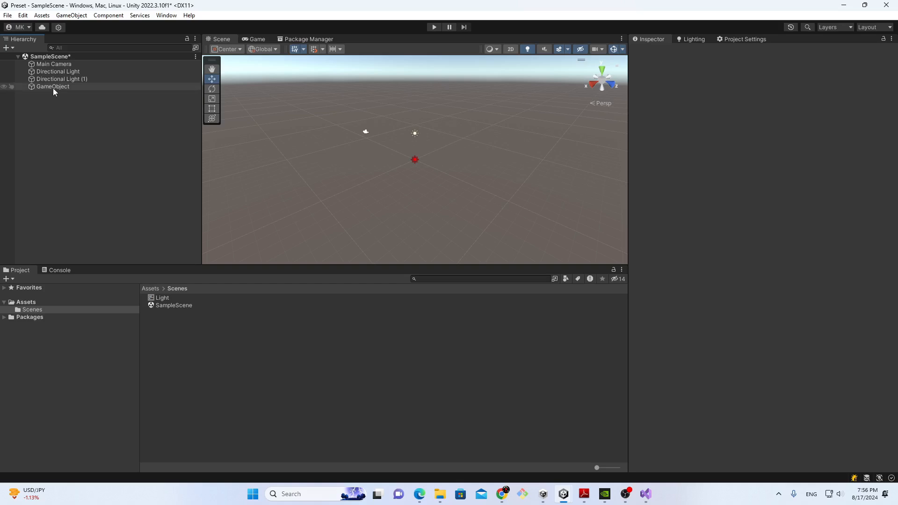
drag(161, 296, 718, 252)
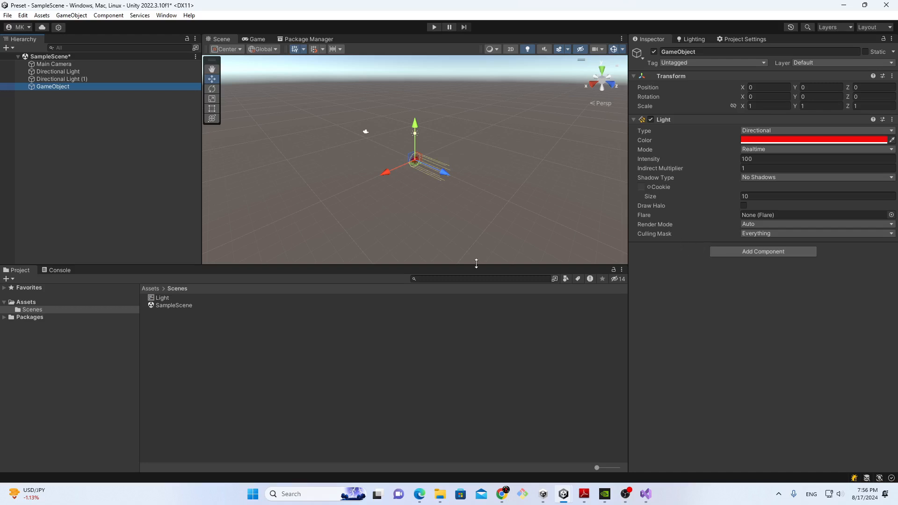
Step: Exclude the Intensity property from the Light preset in the Scenes folder
click(174, 300)
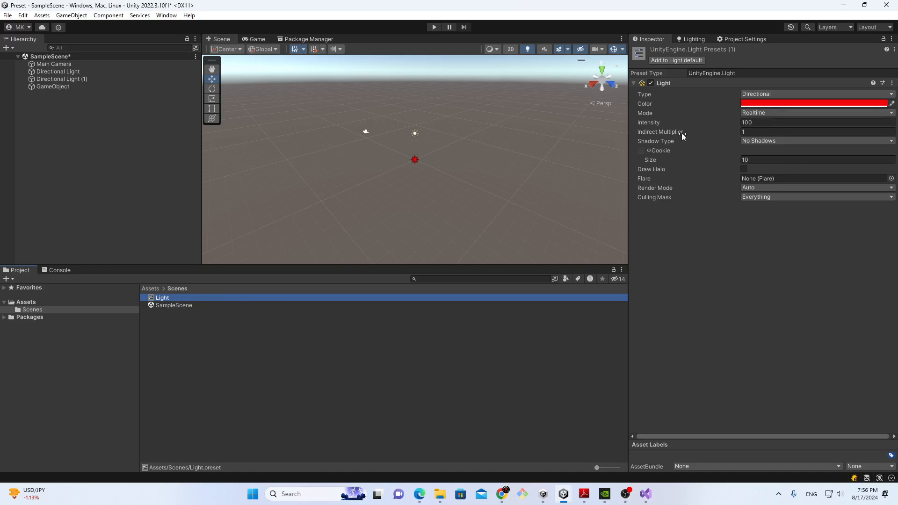
click(644, 121)
right_click(644, 122)
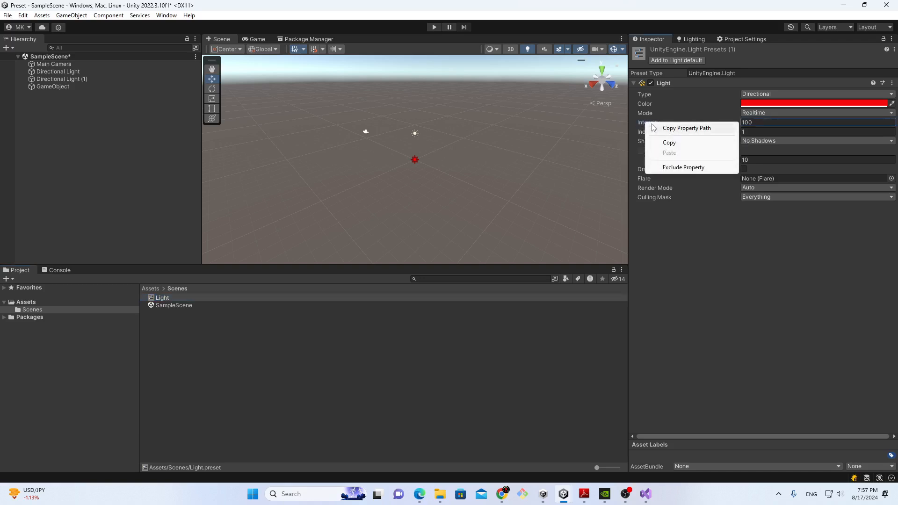
click(676, 167)
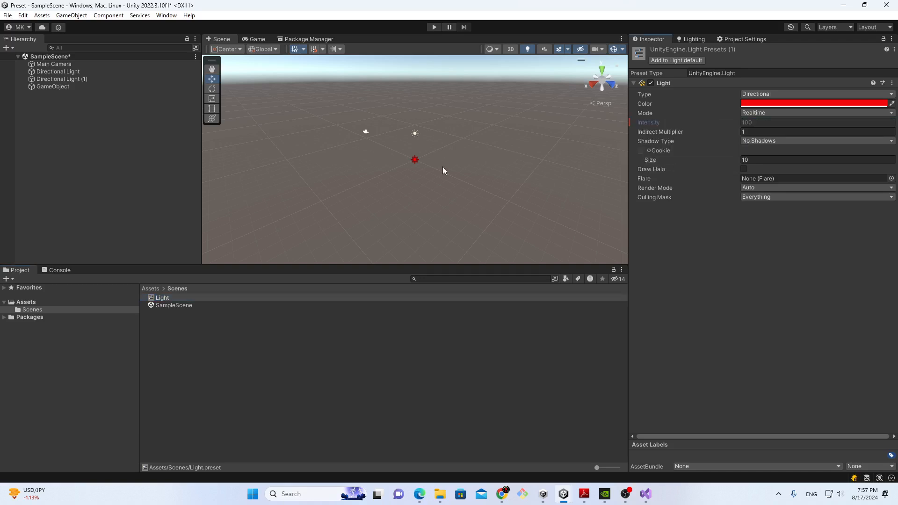
Step: Create another empty game object, add a Light component from the edited Light preset, and check its intensity
click(131, 152)
right_click(42, 129)
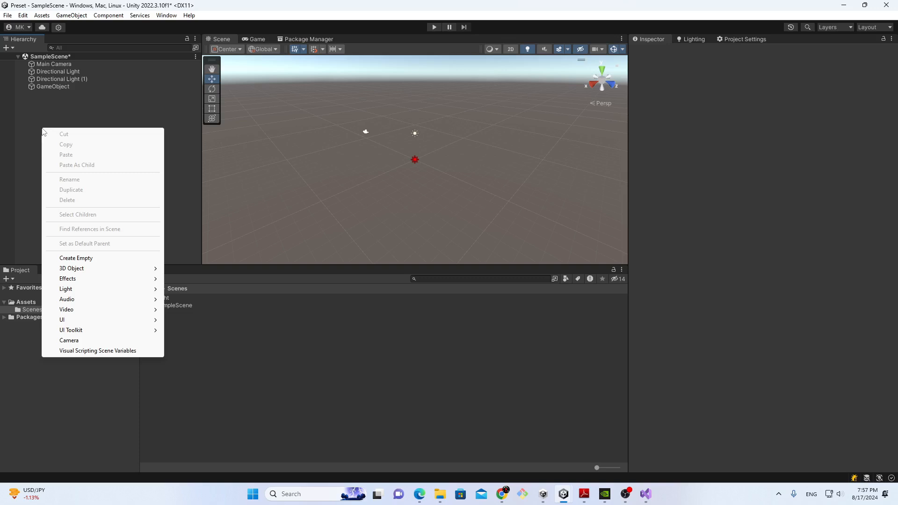
click(76, 258)
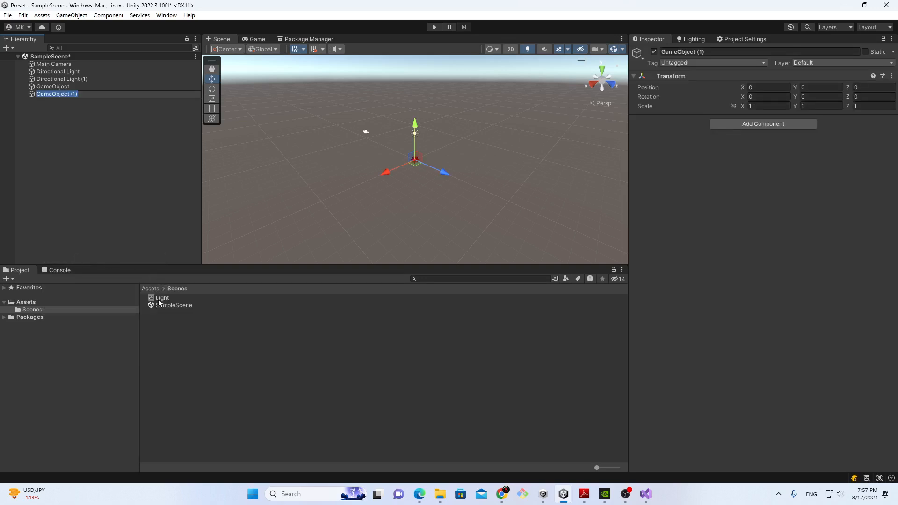
drag(156, 300, 768, 282)
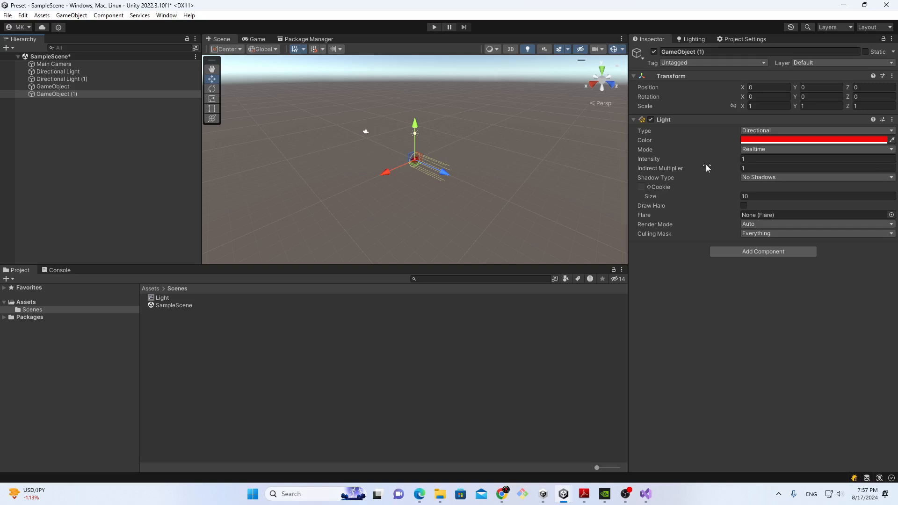
click(755, 162)
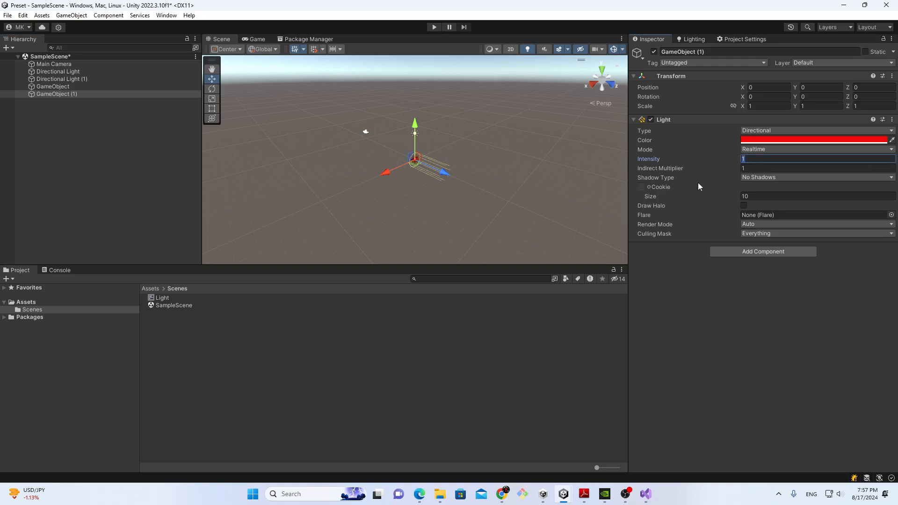
Step: Delete both directional lights and both game objects from the scene, keeping only the Main Camera
click(55, 87)
click(61, 72)
click(60, 80)
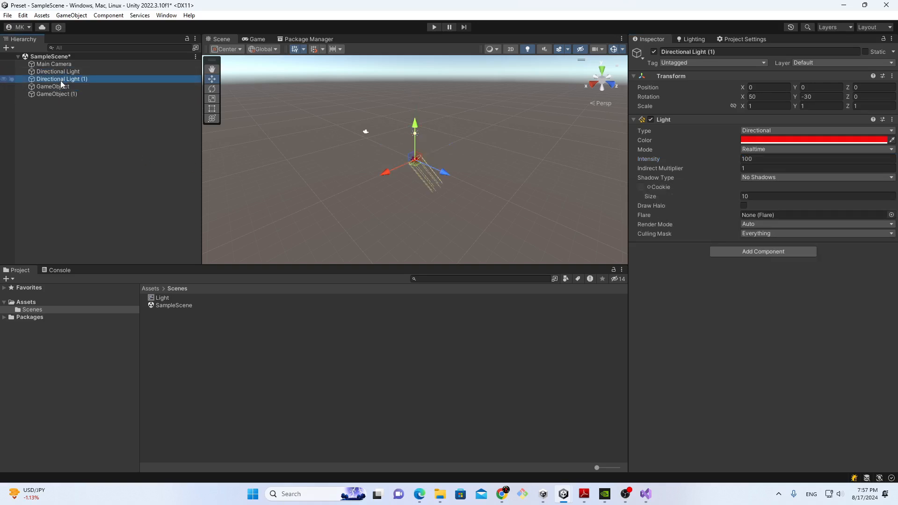
key(Up)
key(shift+Down)
key(shift+Down)
key(shift+Down)
key(Delete)
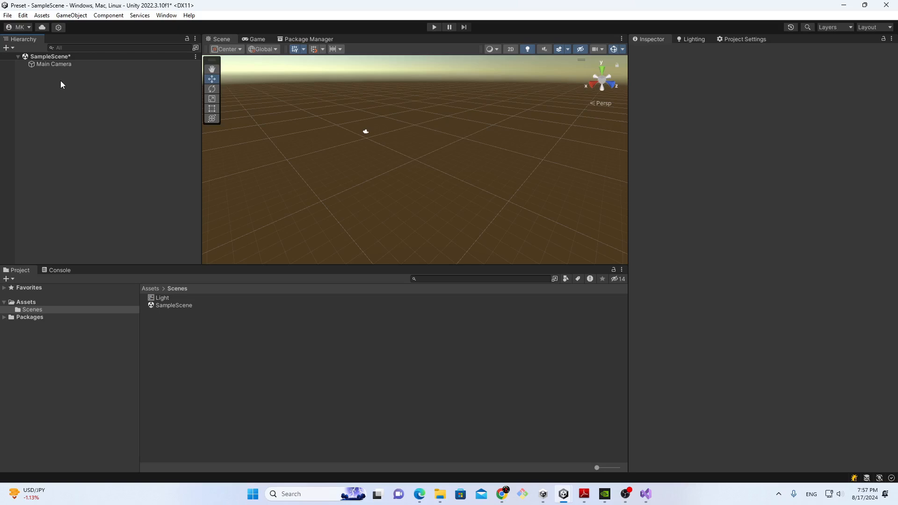
Step: Create a directional light, check its default Light properties, and delete it from the scene
right_click(61, 82)
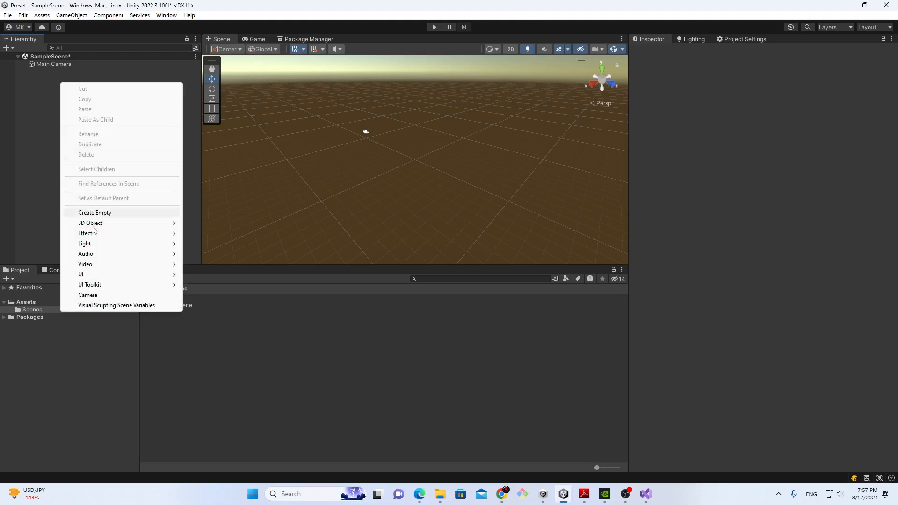
mouse_move(104, 243)
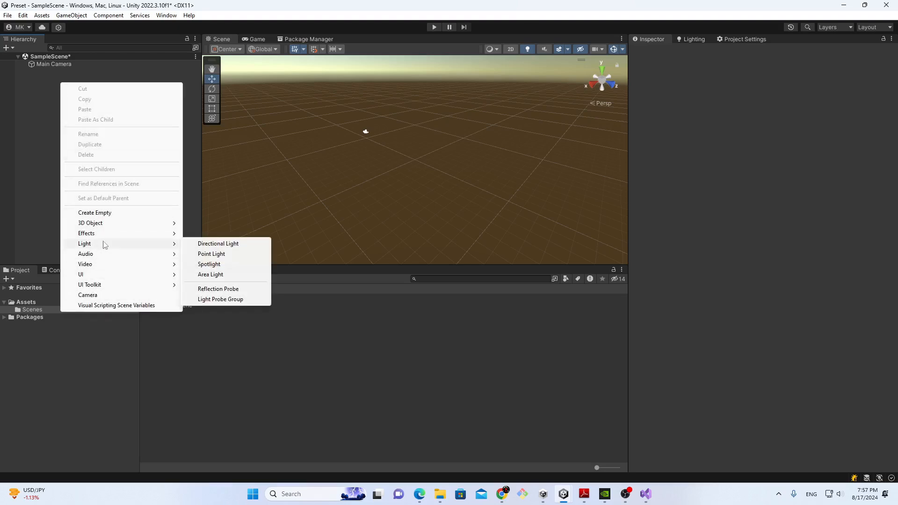
click(218, 244)
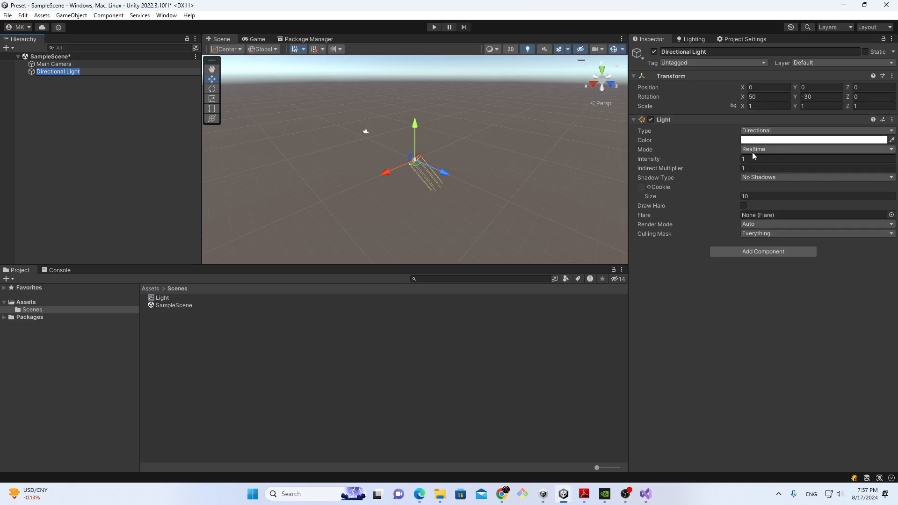
click(86, 97)
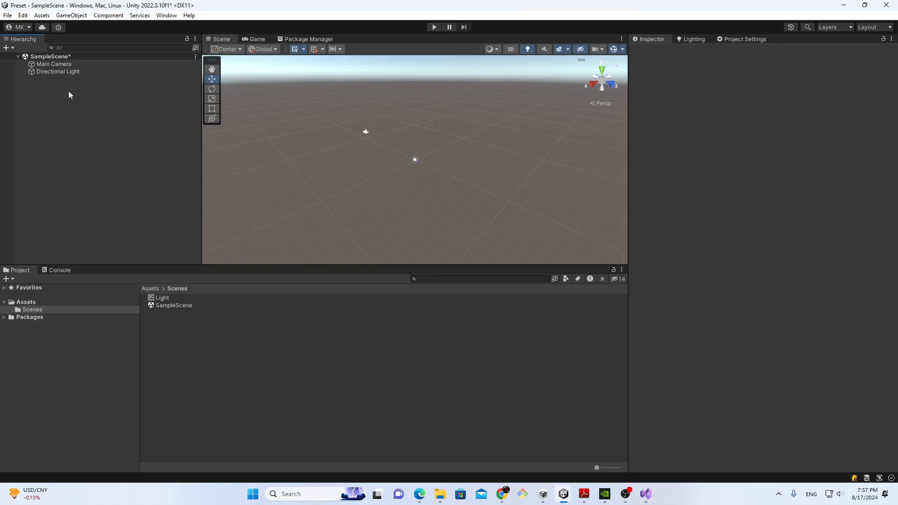
click(60, 71)
key(Delete)
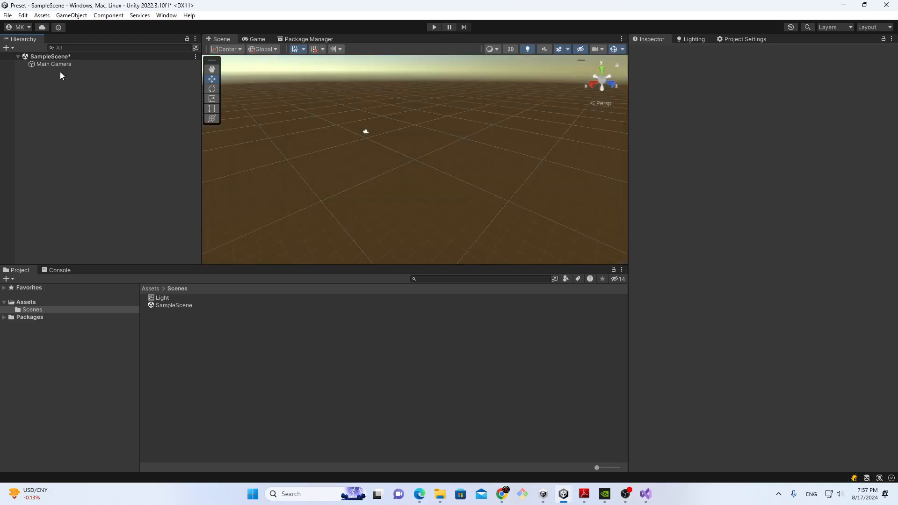
Step: Add the Light component as a default preset type in the project's Preset Manager settings
click(42, 16)
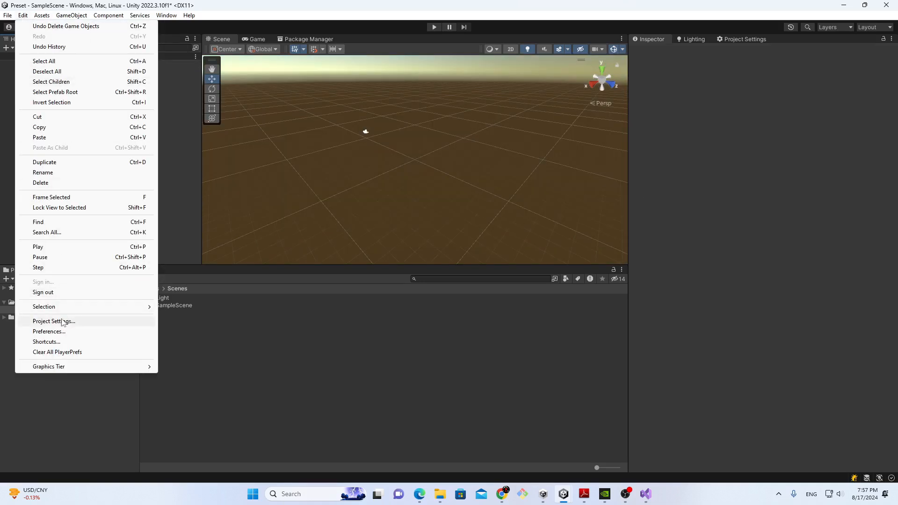
click(63, 321)
click(652, 134)
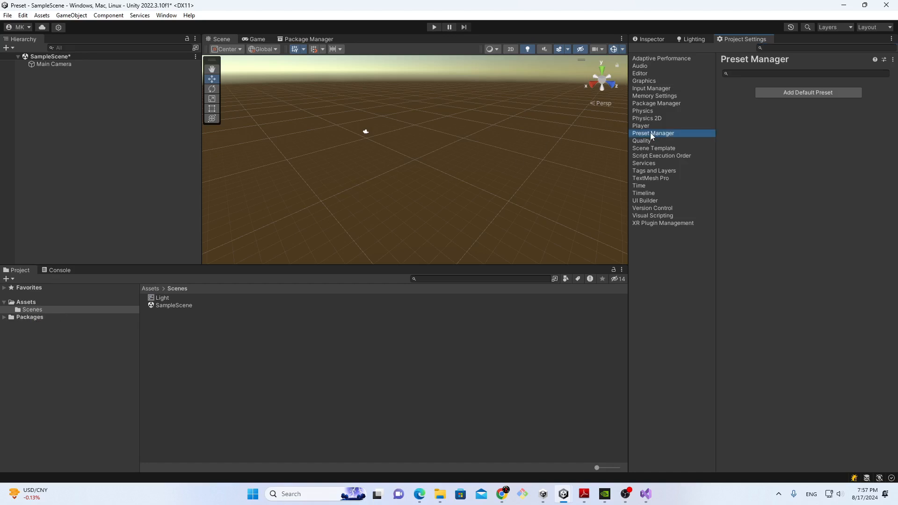
click(801, 94)
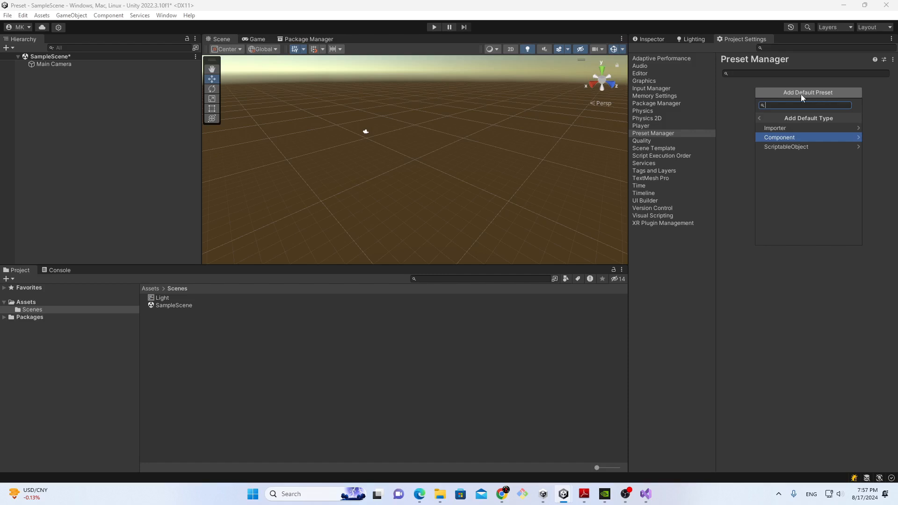
click(804, 128)
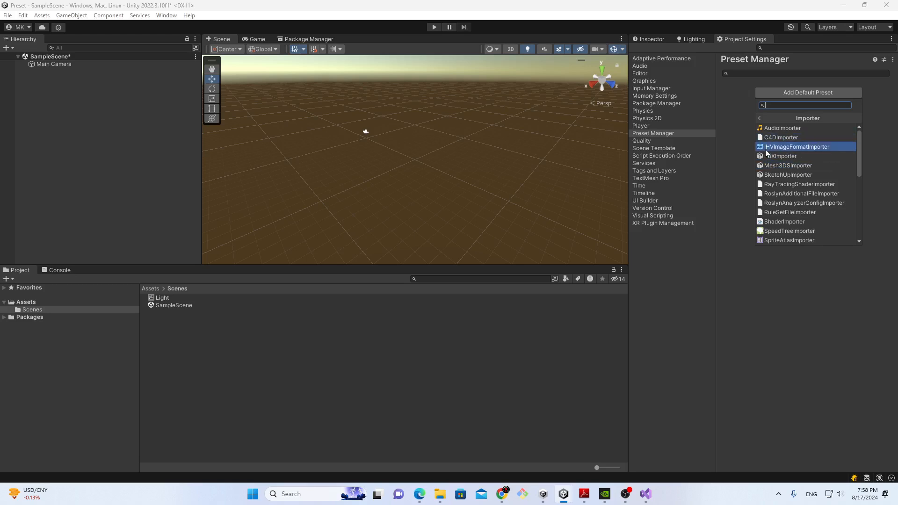
click(759, 118)
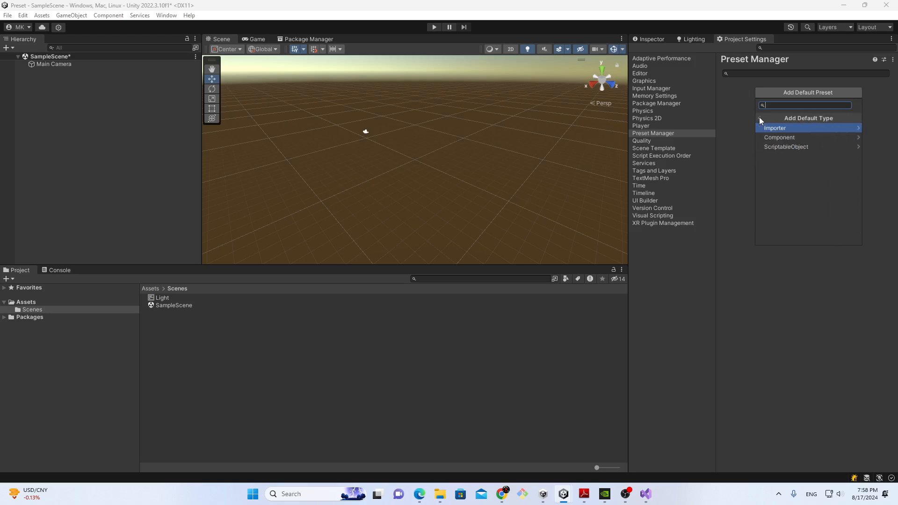
click(771, 138)
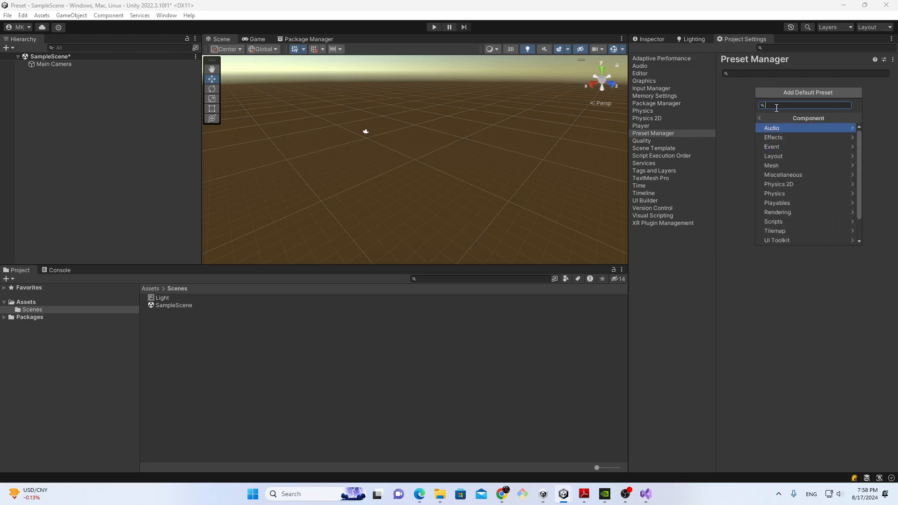
text(Light)
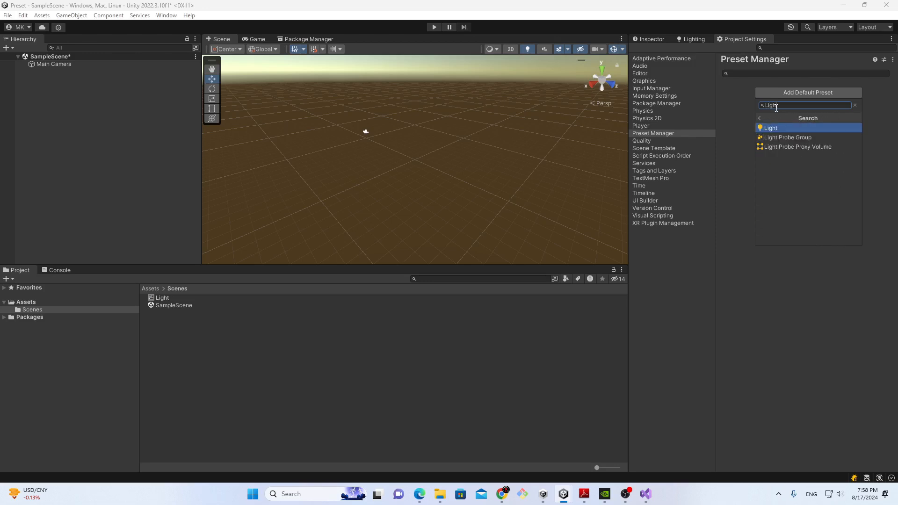
click(781, 129)
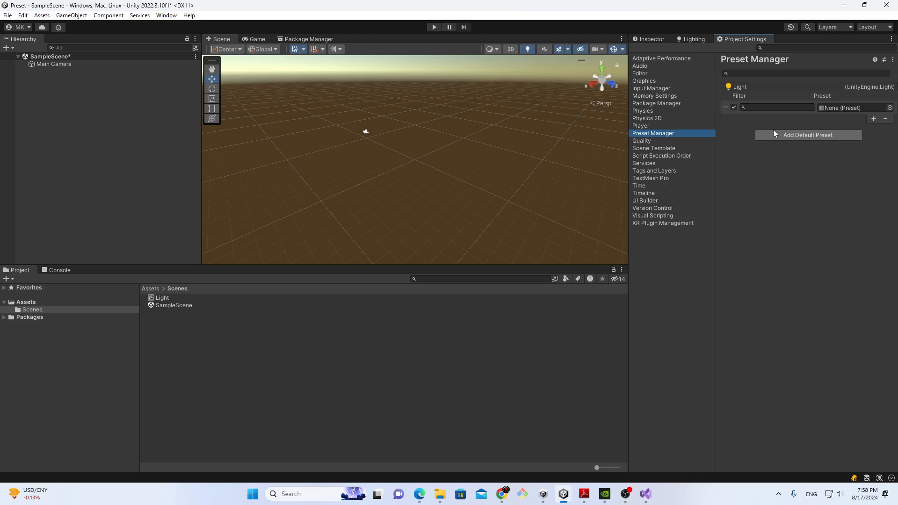
Step: Assign the Light preset to the Light component's default entry in the Preset Manager
click(890, 108)
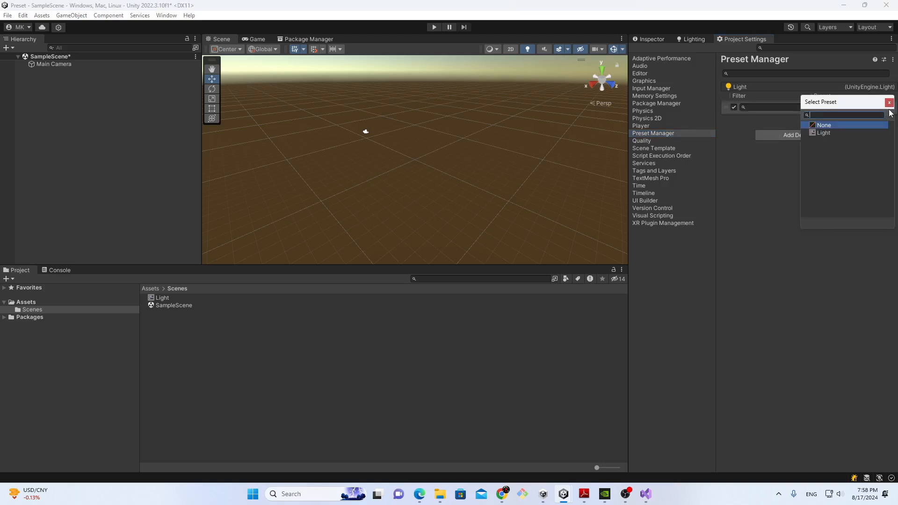
click(819, 131)
double_click(819, 131)
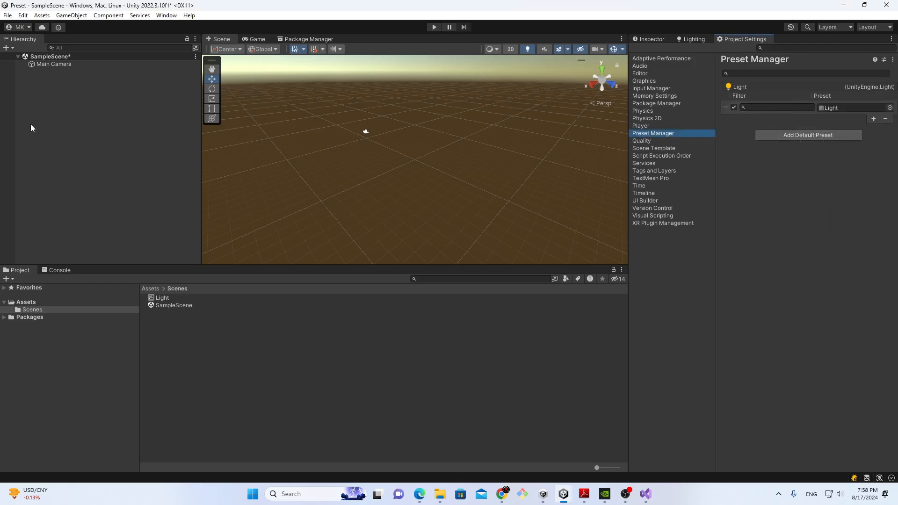
Step: Create a directional light in the scene and check which Light properties it takes from the default preset
right_click(37, 96)
mouse_move(104, 247)
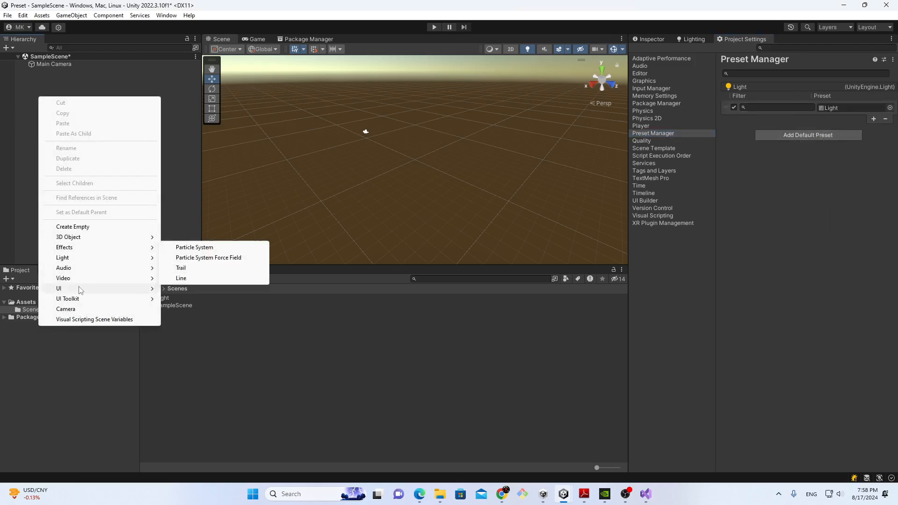
mouse_move(77, 258)
click(191, 255)
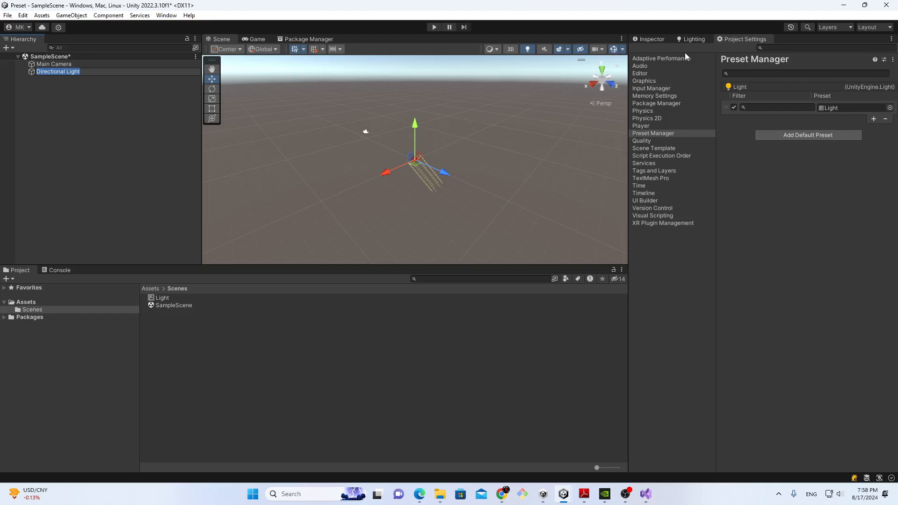
click(692, 38)
click(651, 39)
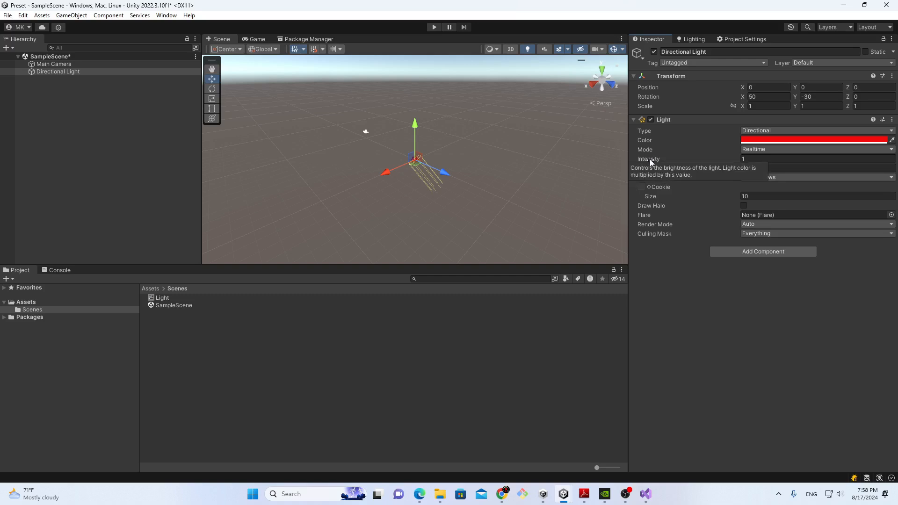
Step: Compare the Light preset with the directional light, and include the Intensity property in the preset again
click(162, 298)
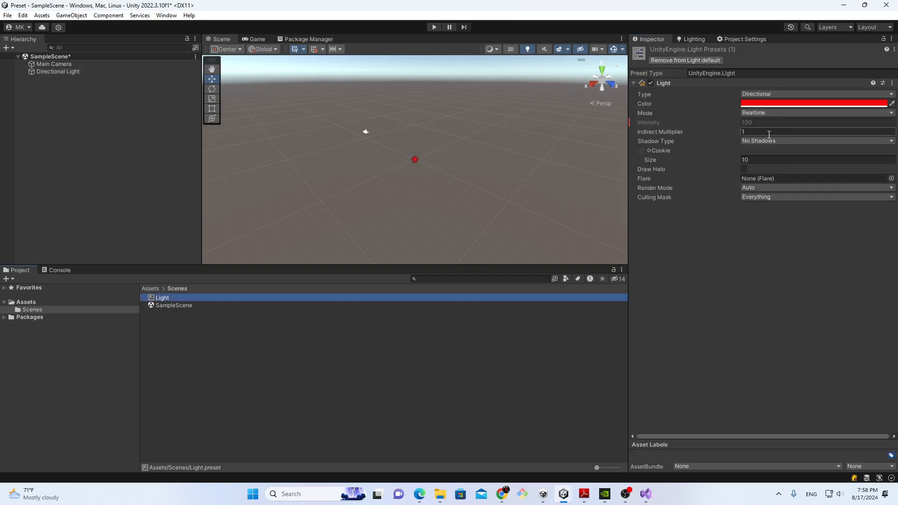
right_click(650, 122)
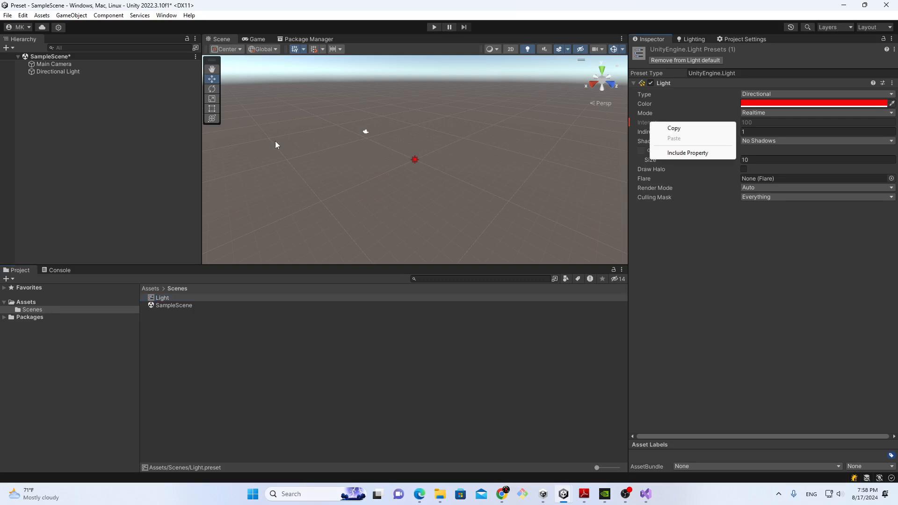
click(61, 73)
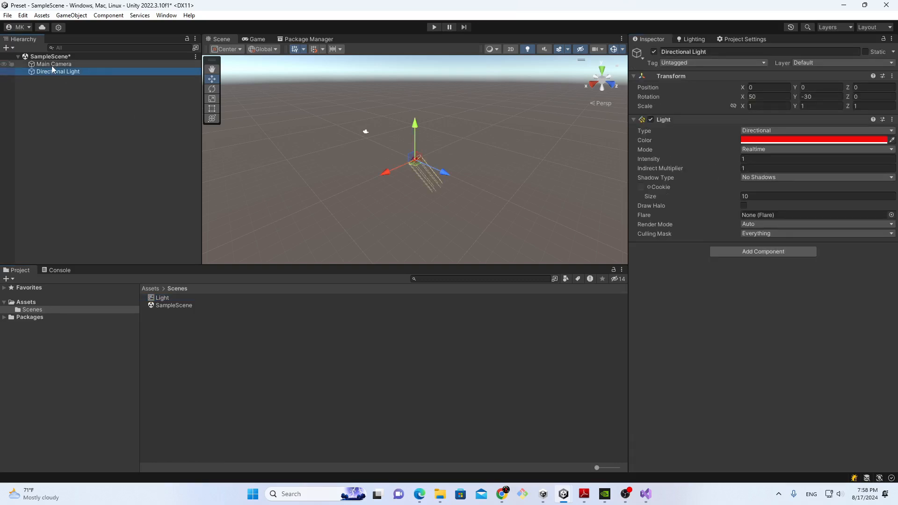
click(159, 298)
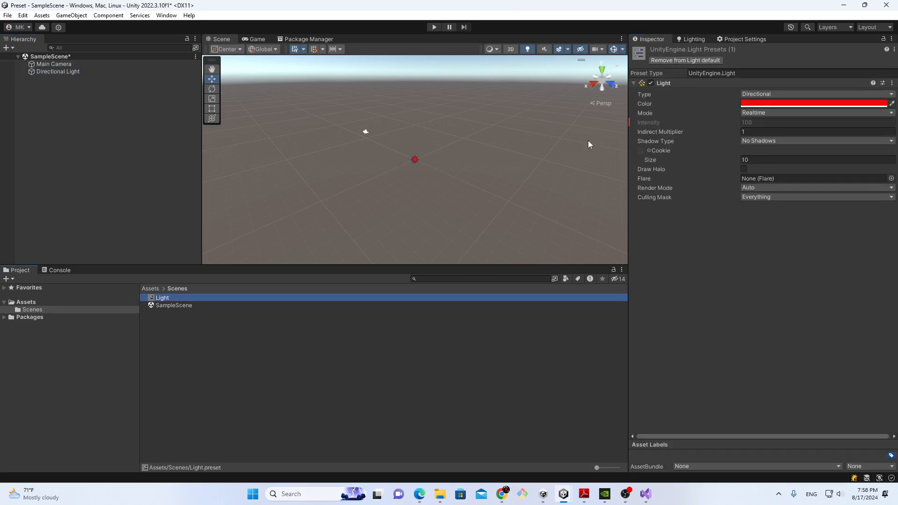
right_click(648, 122)
click(665, 154)
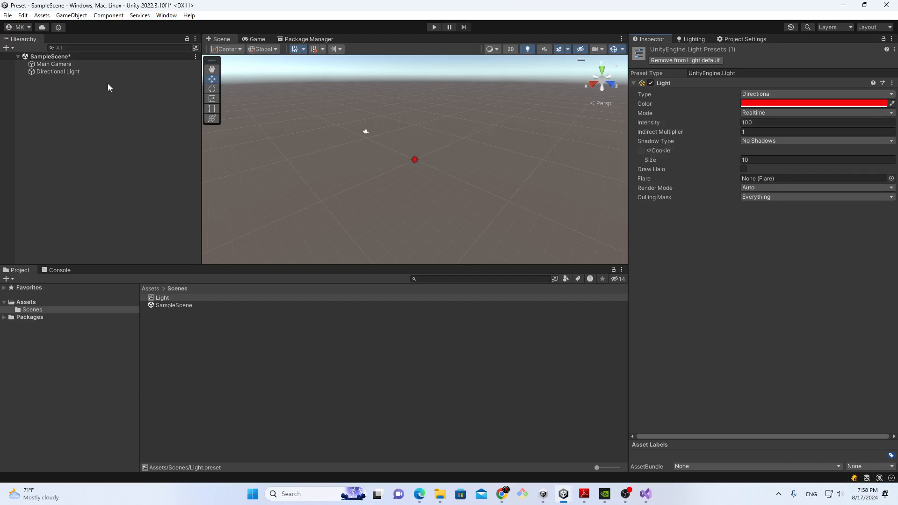
Step: Replace the existing directional light with a newly created one and check its intensity
click(66, 72)
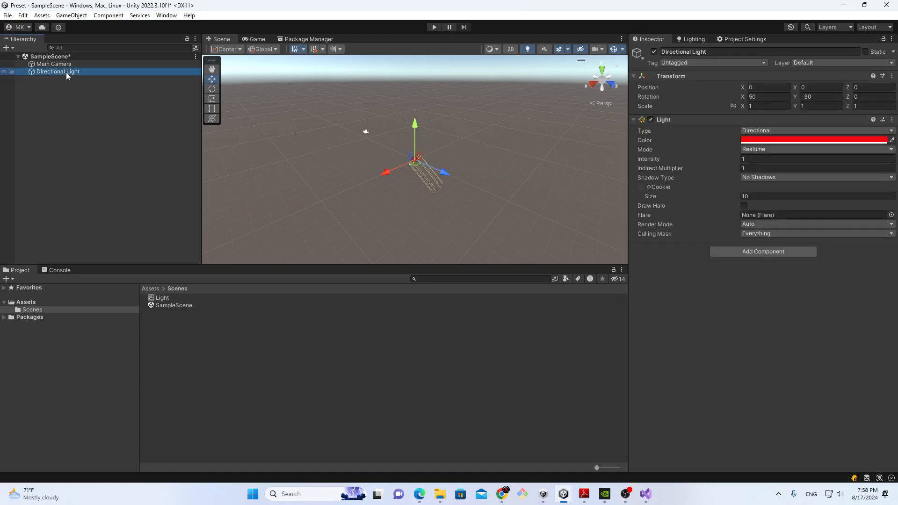
key(Delete)
right_click(58, 84)
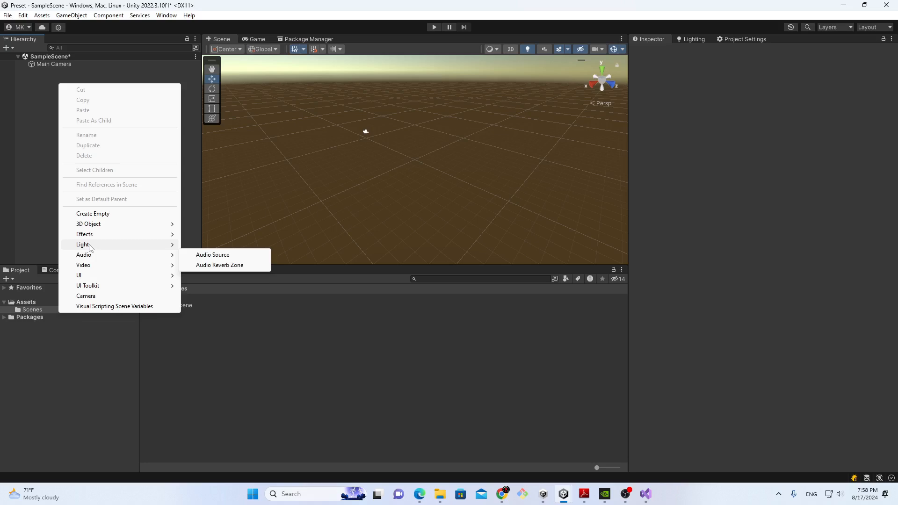
mouse_move(92, 244)
click(205, 243)
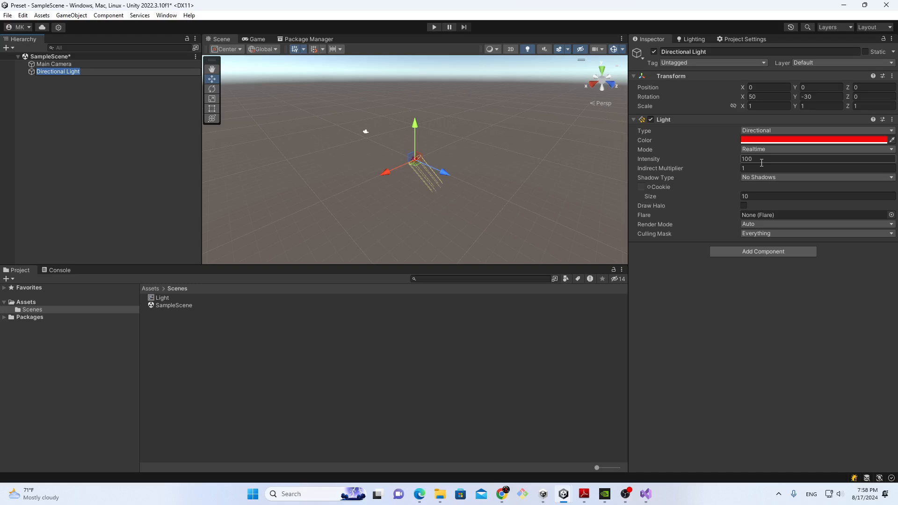
click(62, 139)
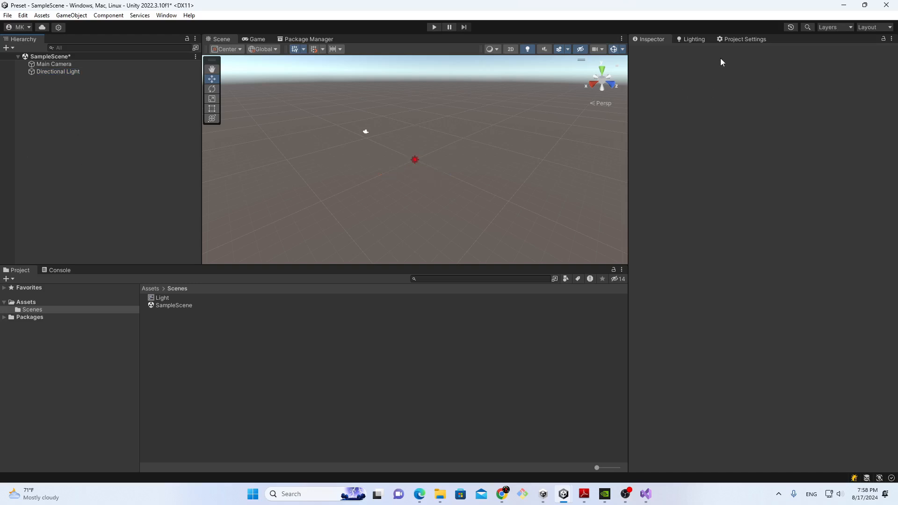
Step: Locate the default Light preset's asset from the Preset Manager and compare its properties with the directional light's
click(732, 40)
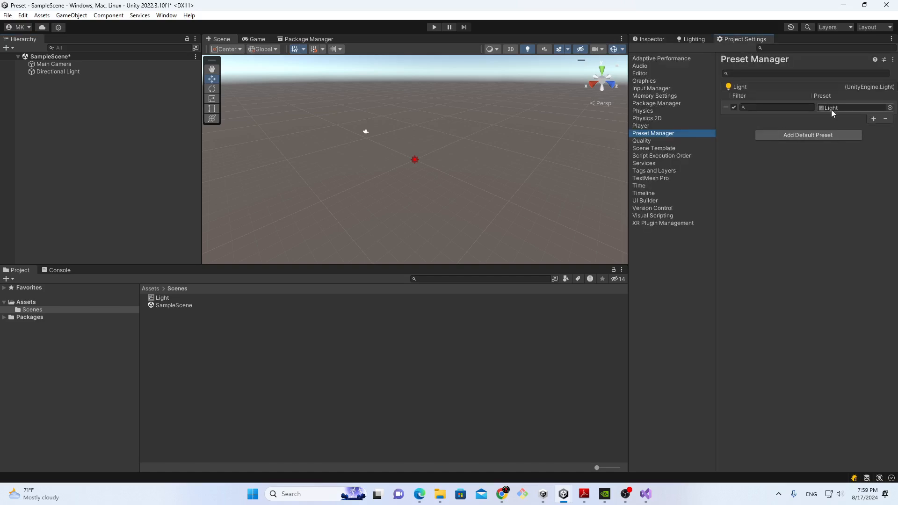
click(831, 108)
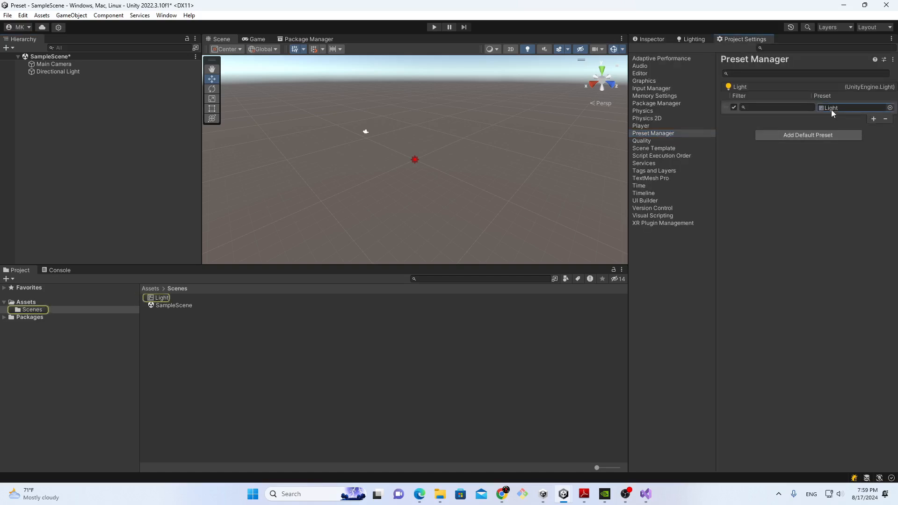
click(163, 298)
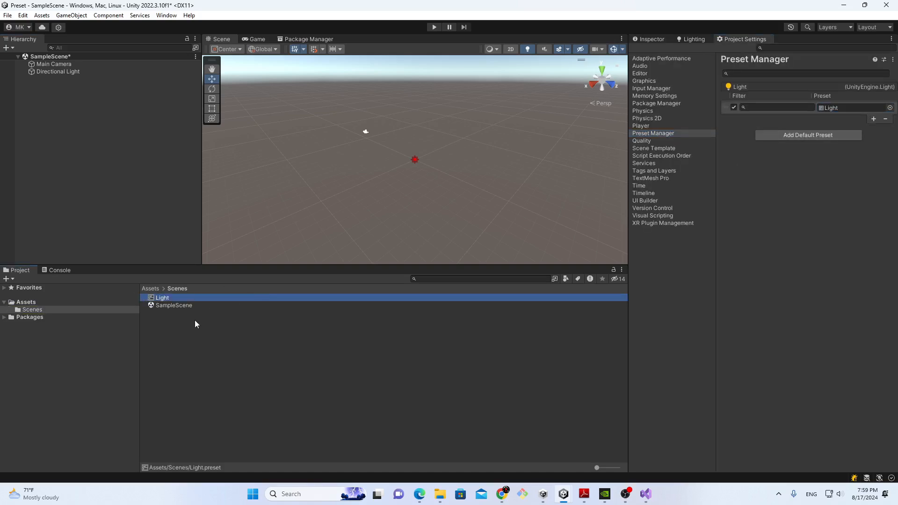
click(649, 39)
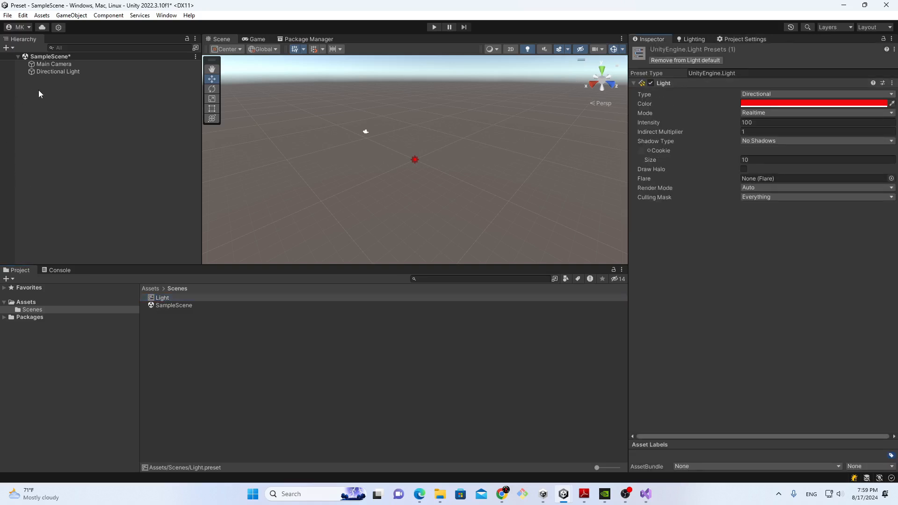
click(61, 73)
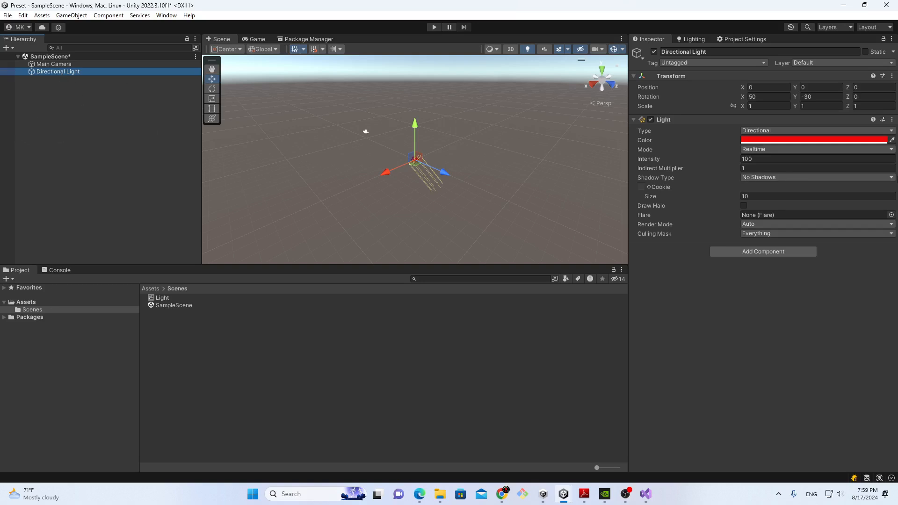
Step: Set the filter of the default Light preset to Red in the Preset Manager
click(740, 39)
click(780, 107)
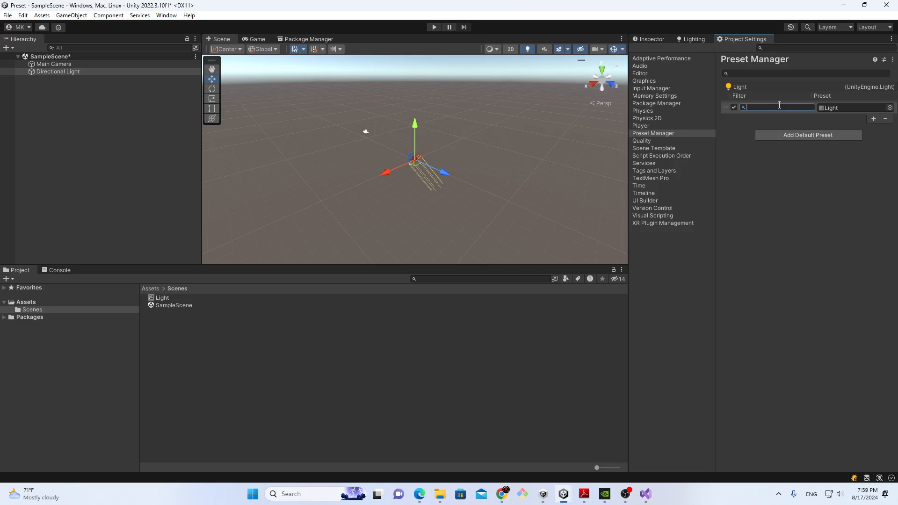
text(Red)
click(111, 181)
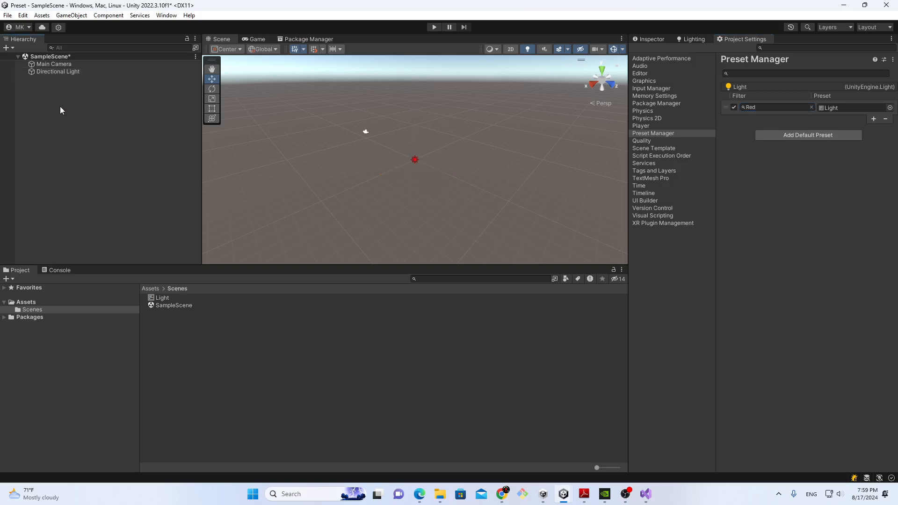
Step: Create another directional light in the scene and inspect its Light properties
right_click(60, 105)
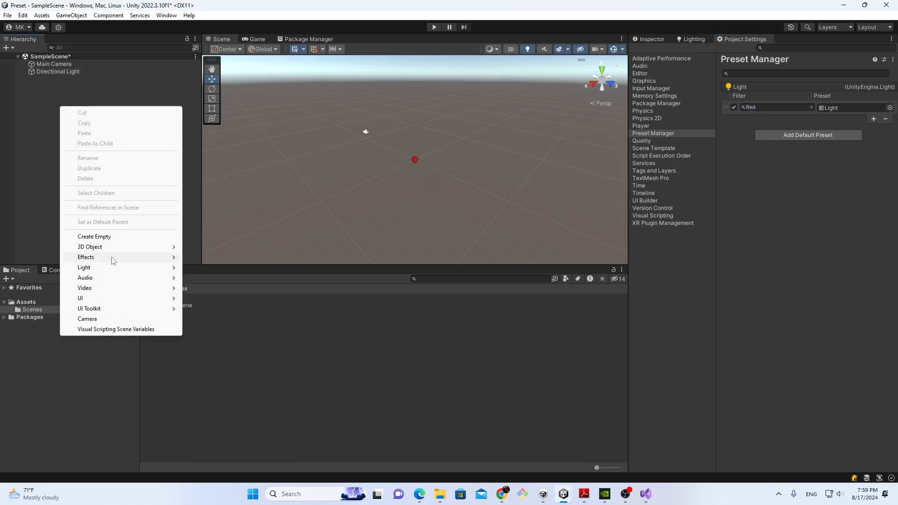
mouse_move(115, 269)
click(224, 267)
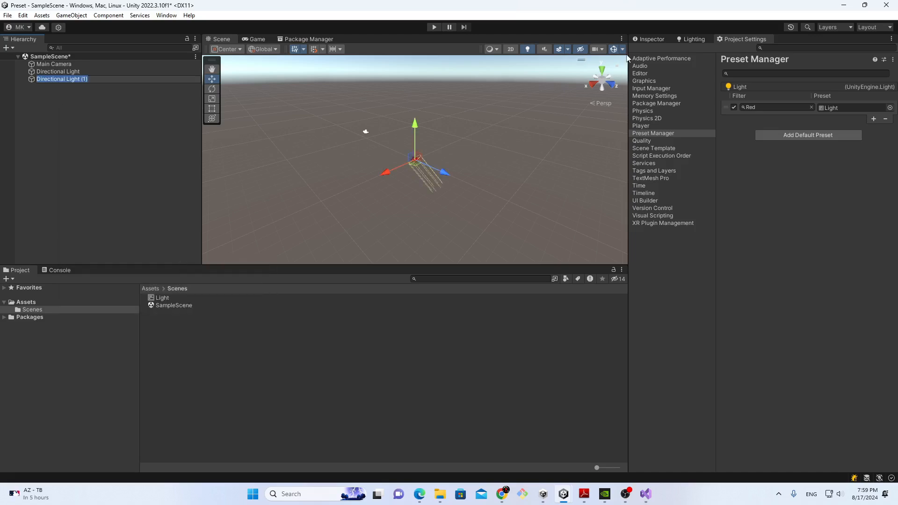
click(650, 39)
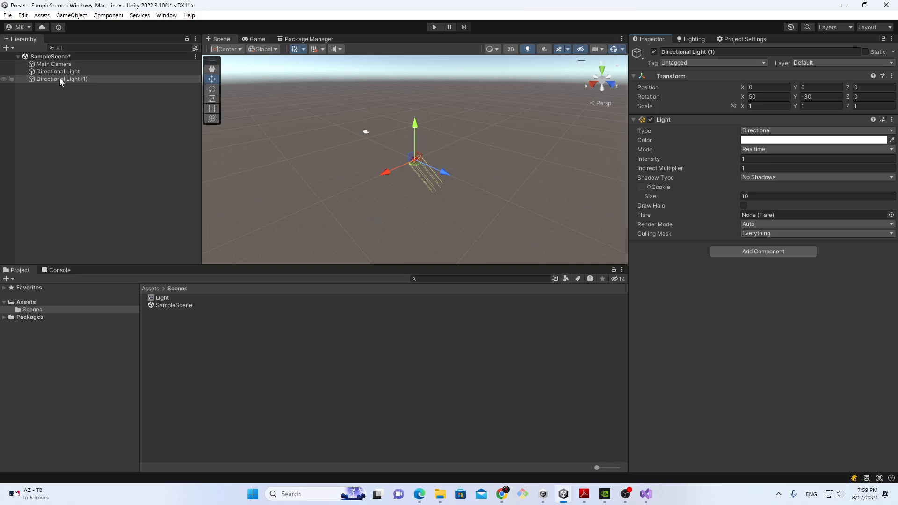
Step: Create an empty game object in the scene and name it Red
click(61, 91)
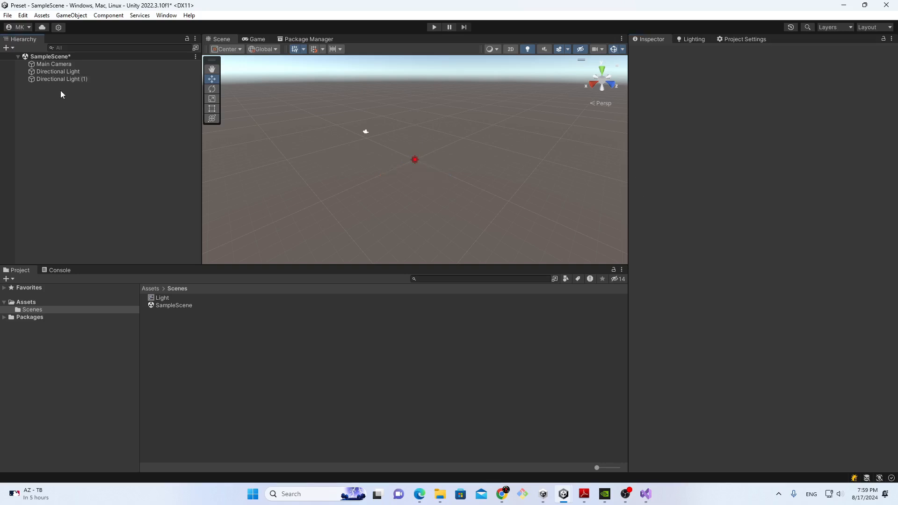
right_click(61, 91)
click(112, 220)
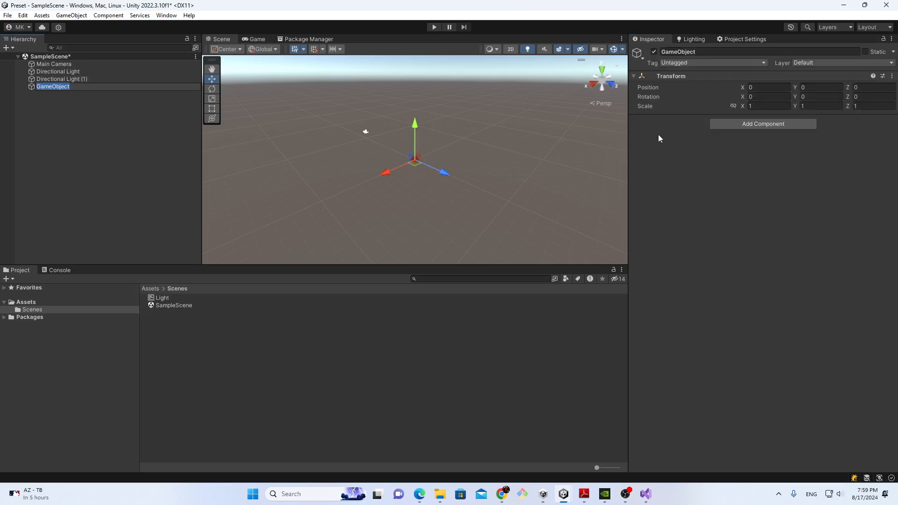
click(681, 52)
text(REd)
key(BackSpace)
key(BackSpace)
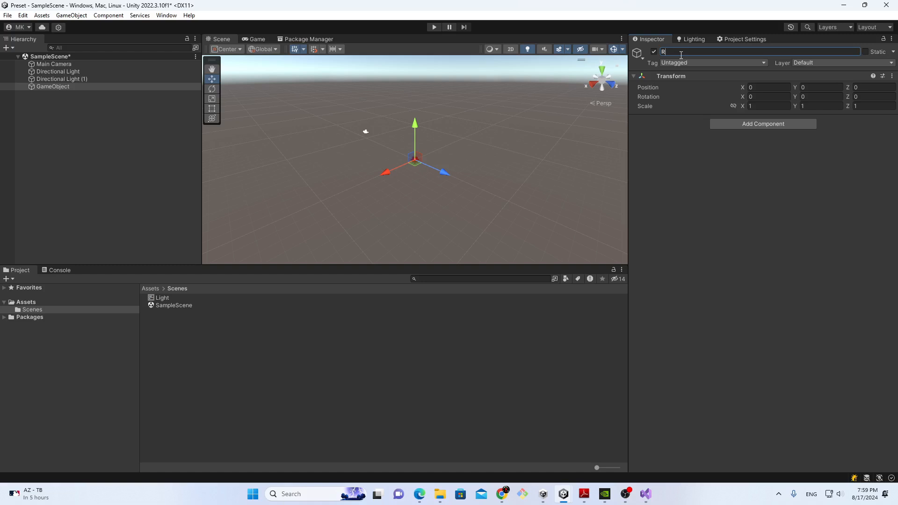
text(ed)
key(Return)
Step: Add a Light component to the Red object and compare its properties with the Light preset's
click(731, 125)
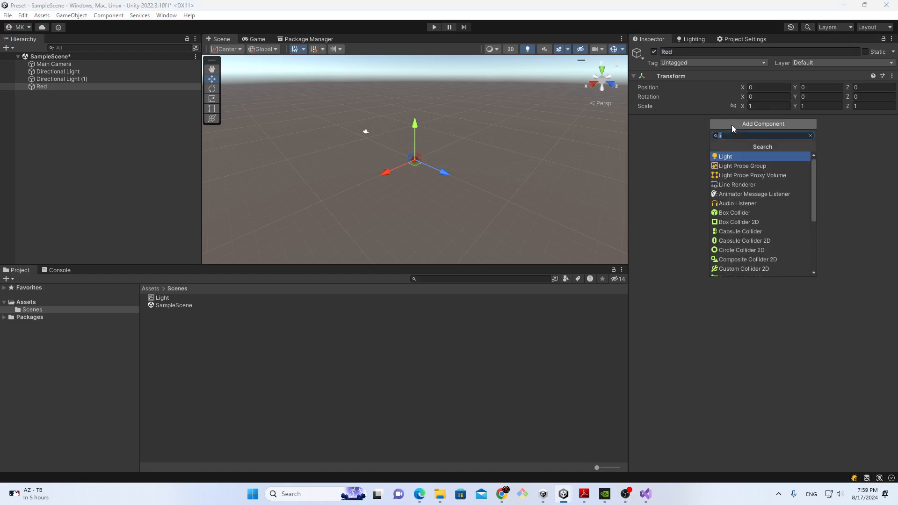
click(728, 156)
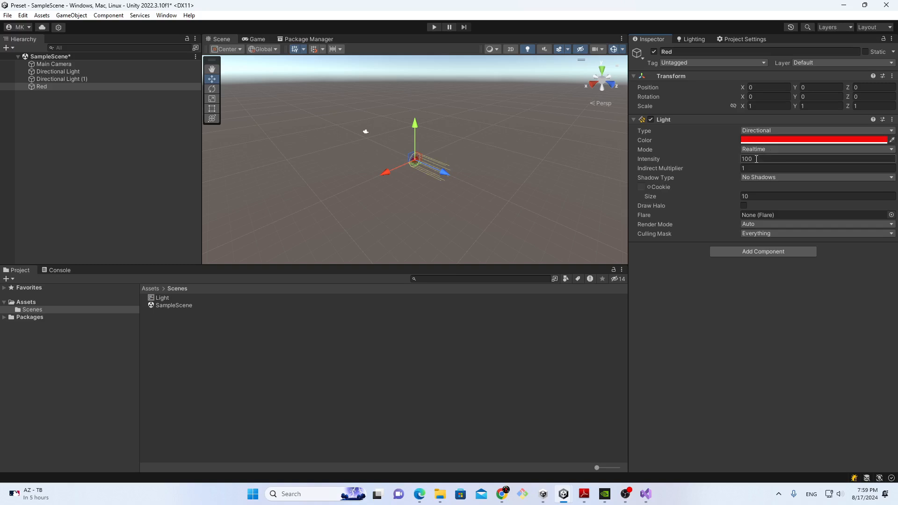
click(164, 298)
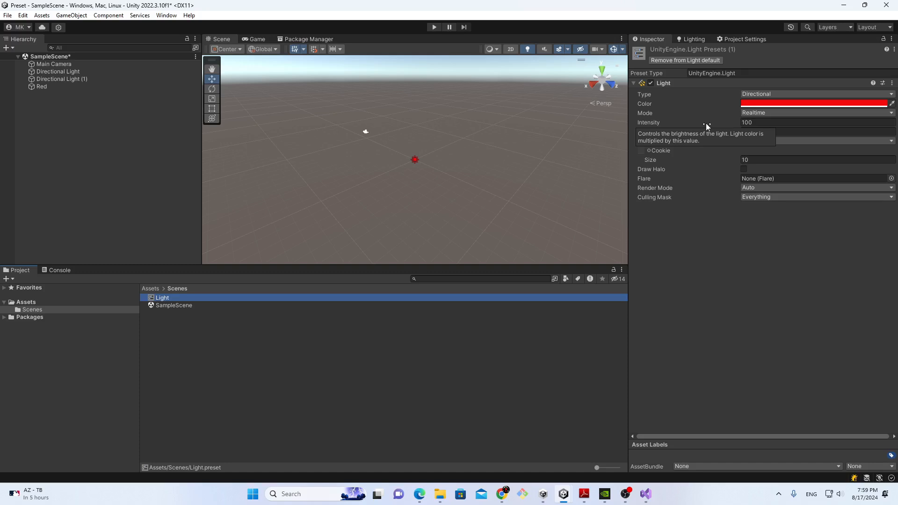
Step: Add a second default Light preset entry in the Preset Manager with the filter Green
click(692, 40)
click(744, 40)
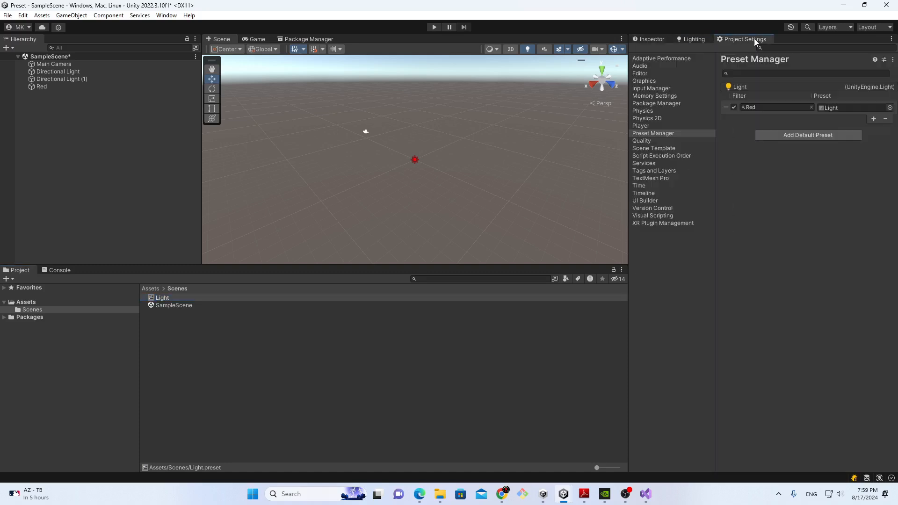
click(874, 119)
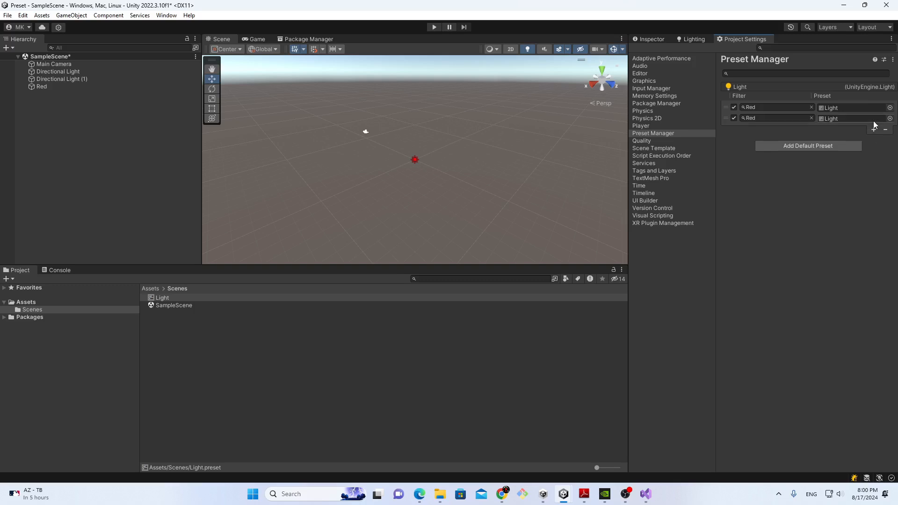
click(757, 118)
text(Green)
Step: Browse the type categories available for adding a default preset
click(811, 147)
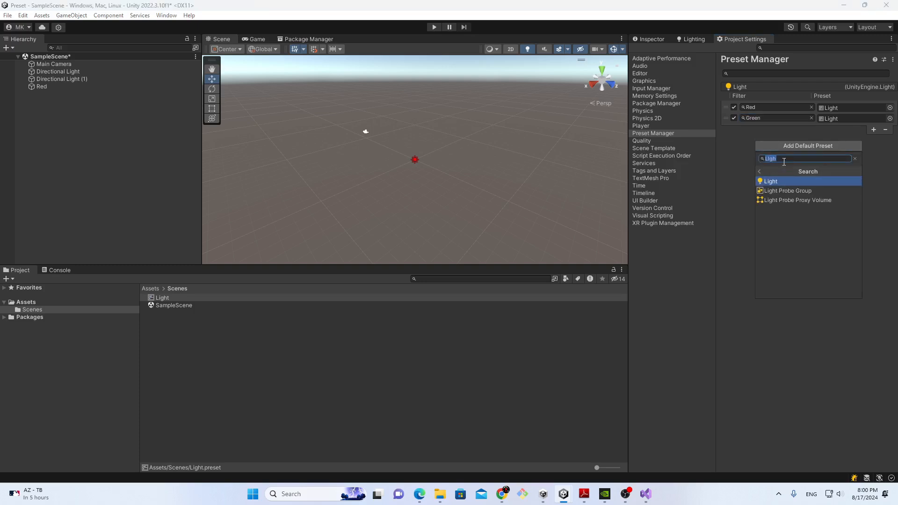
click(759, 172)
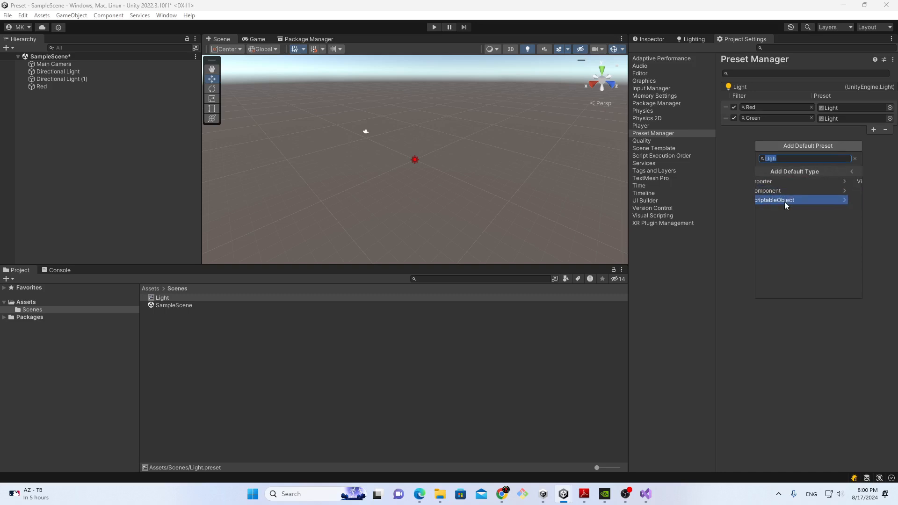